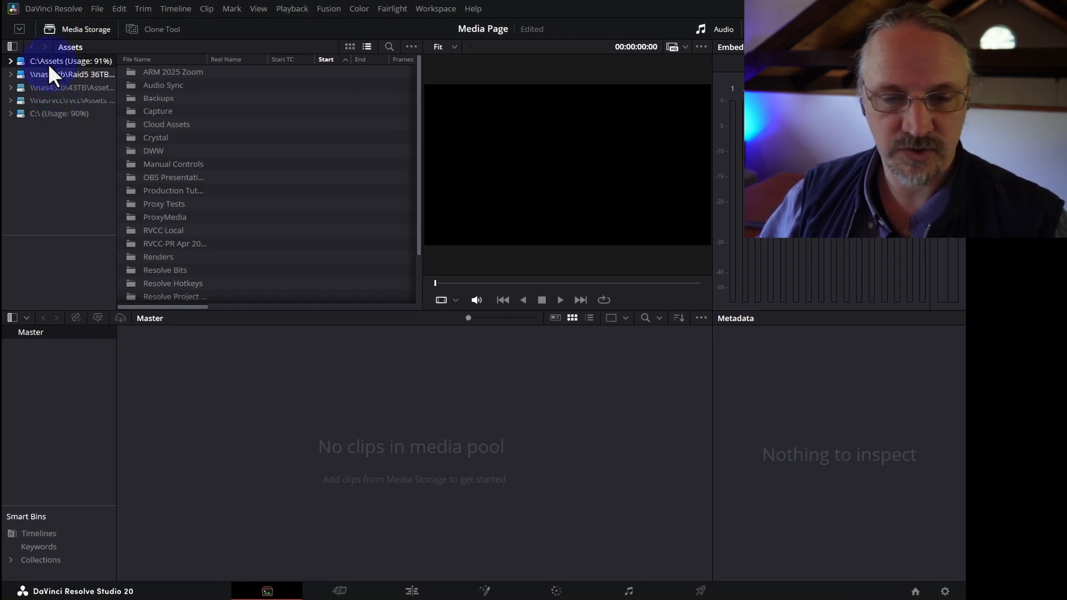
# Browse the contents of the Raid5 36TB, C:\Assets and C:\ volumes in media storage.
pyautogui.click(61, 74)
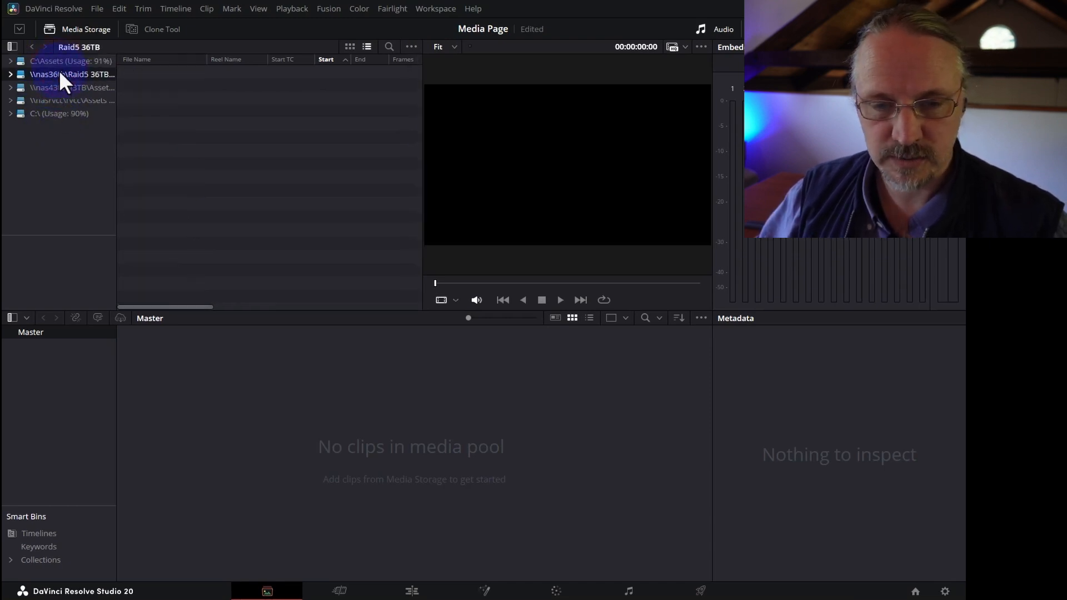
pyautogui.click(60, 61)
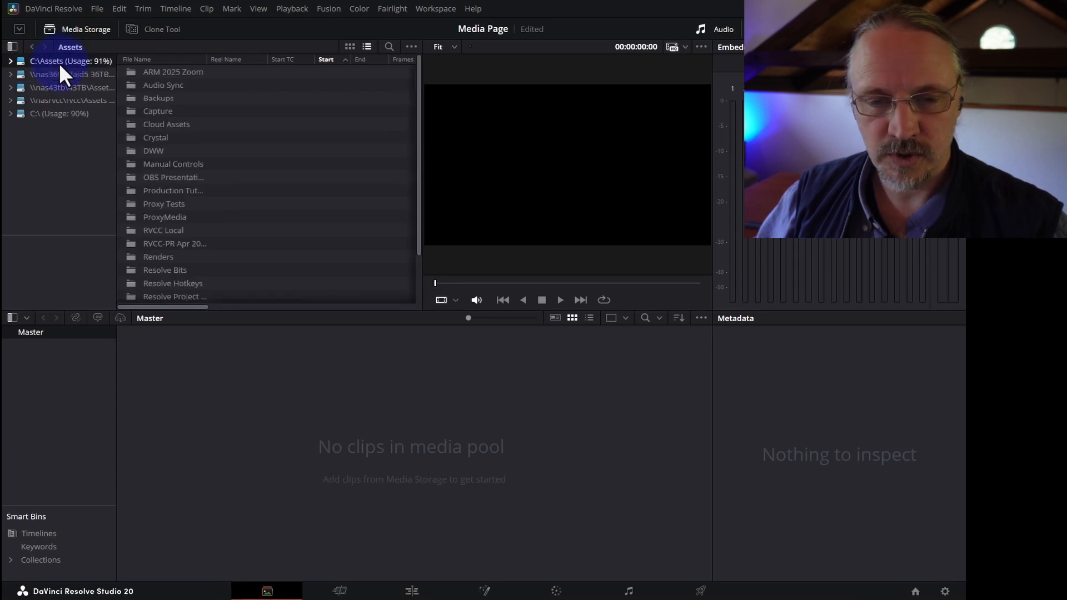
pyautogui.click(44, 113)
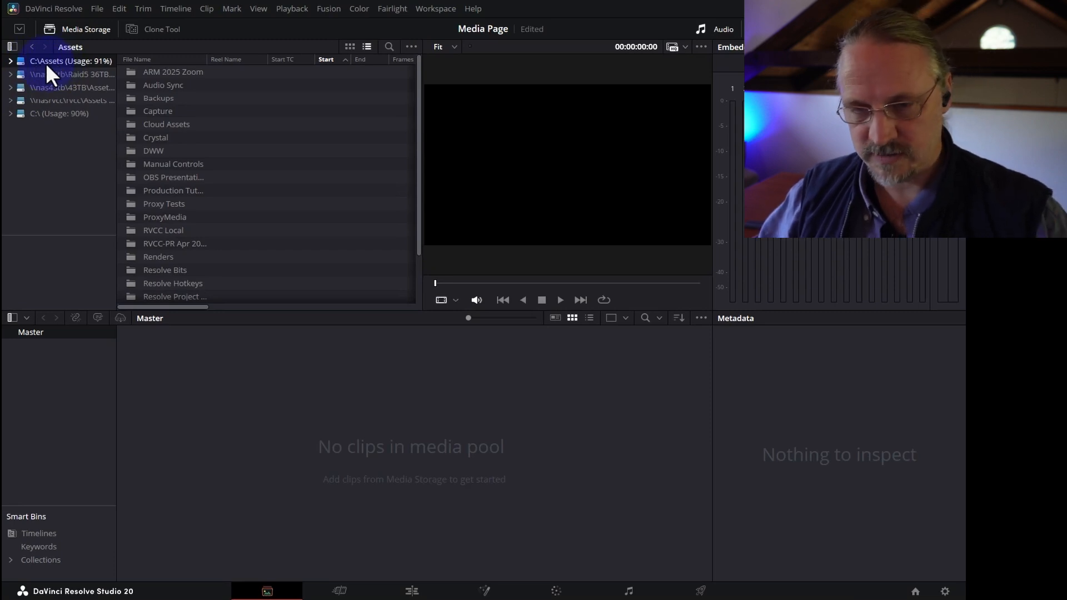
pyautogui.click(44, 113)
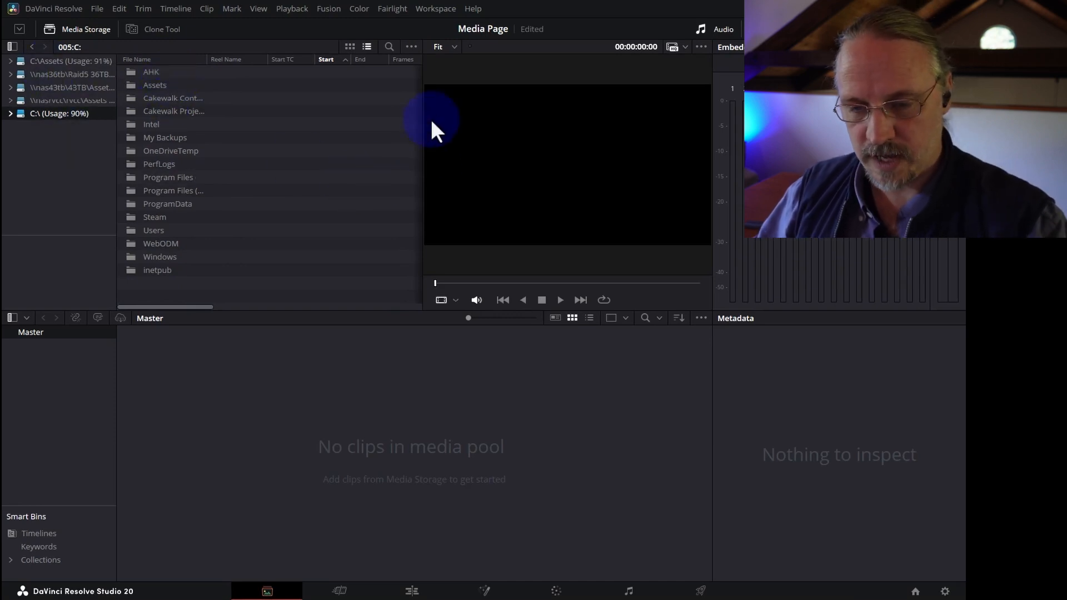
# Switch to File Explorer and import the AI Music folder from Assets\Resolve Bits into the DaVinci Resolve media pool as bins.
pyautogui.hotkey('alt', 'Tab')
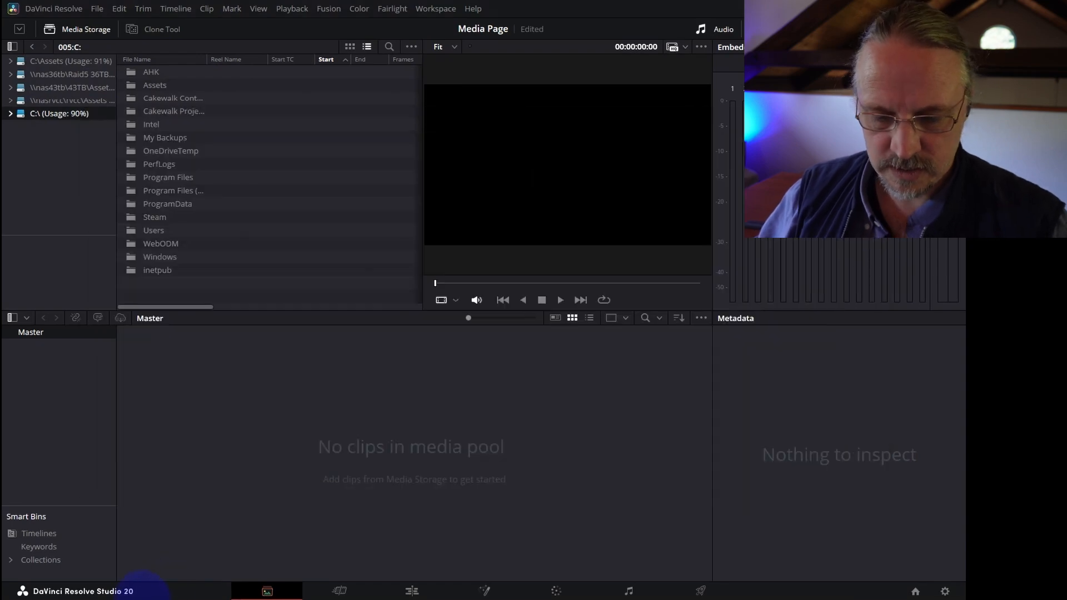
pyautogui.hotkey('alt', 'Tab')
pyautogui.hotkey('alt', 'Tab')
pyautogui.hotkey('alt', 'Tab')
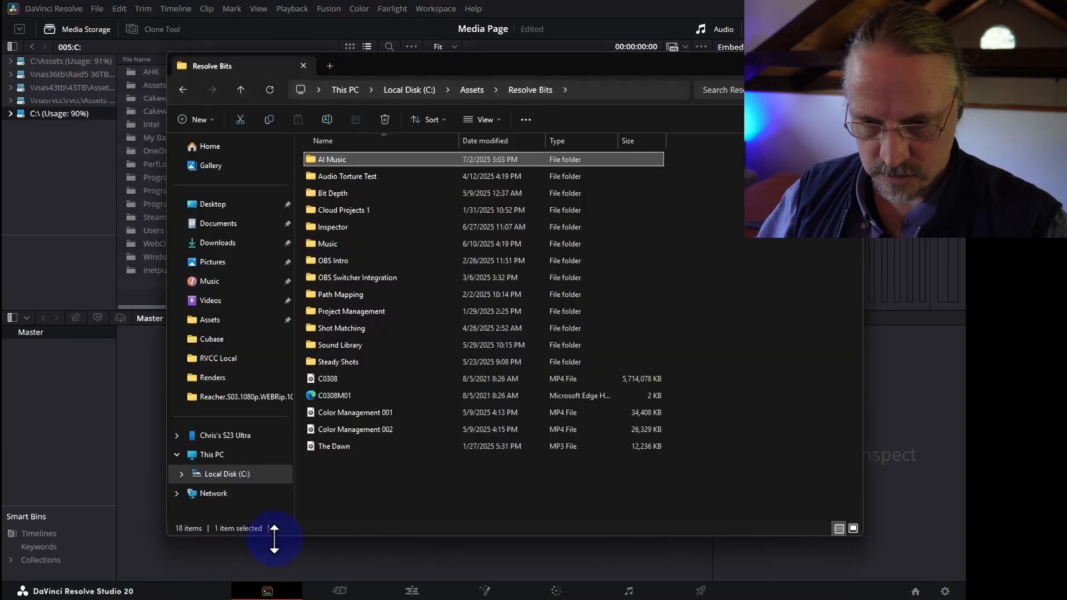
pyautogui.moveTo(463, 62)
pyautogui.mouseDown()
pyautogui.moveTo(496, 67)
pyautogui.moveTo(471, 67)
pyautogui.mouseUp()
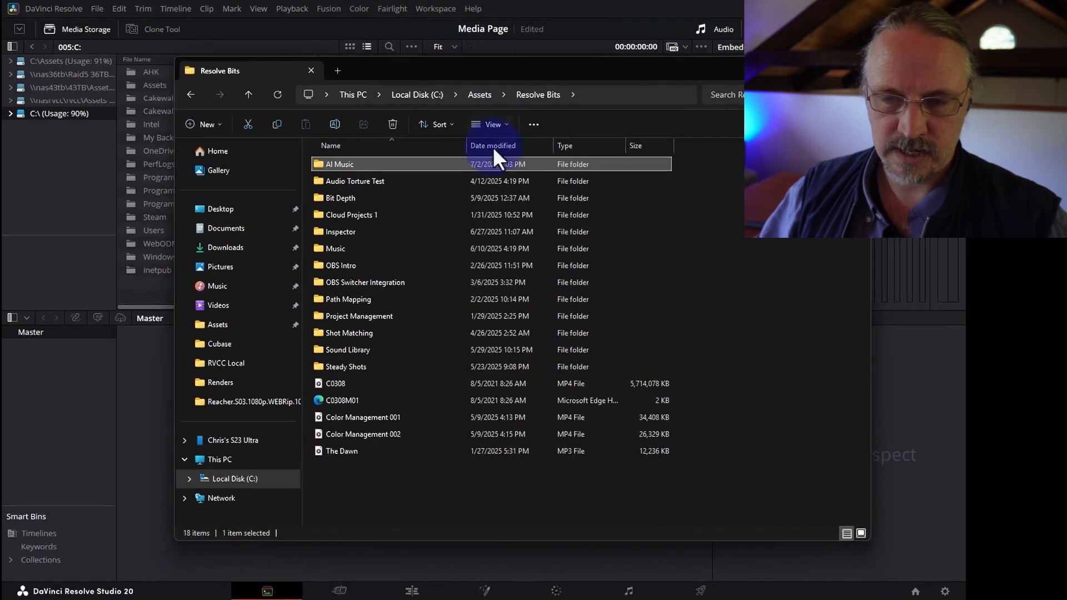
pyautogui.click(481, 95)
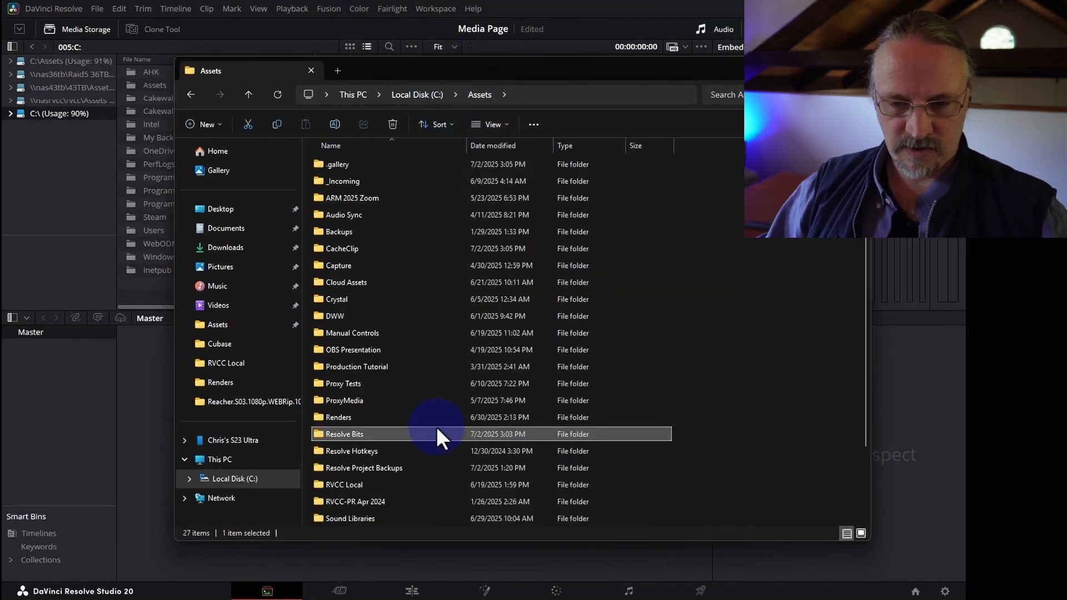
pyautogui.doubleClick(322, 435)
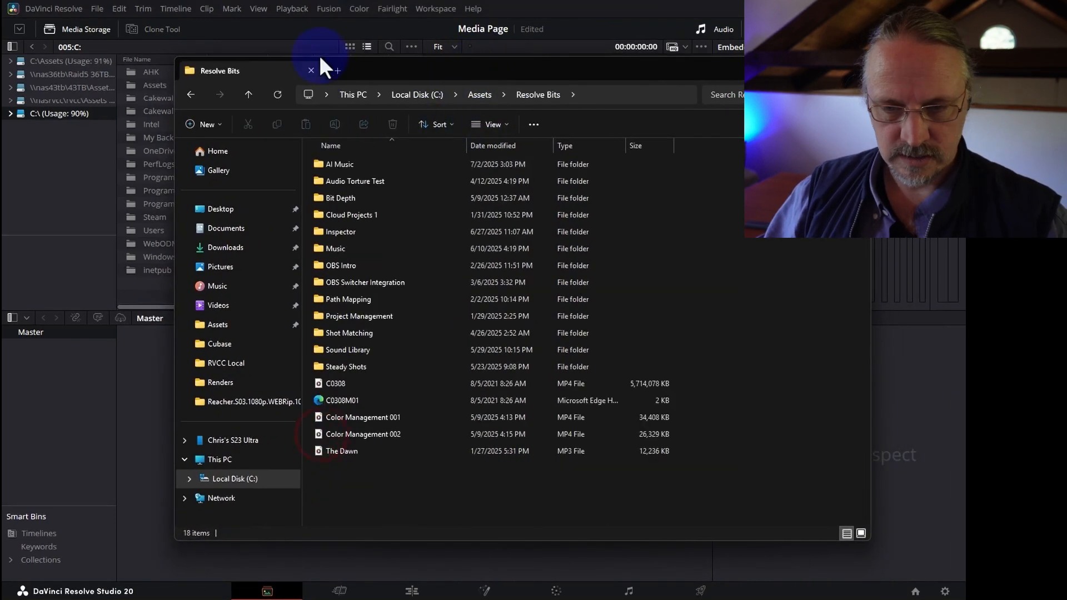
pyautogui.moveTo(309, 165); pyautogui.dragTo(64, 371)
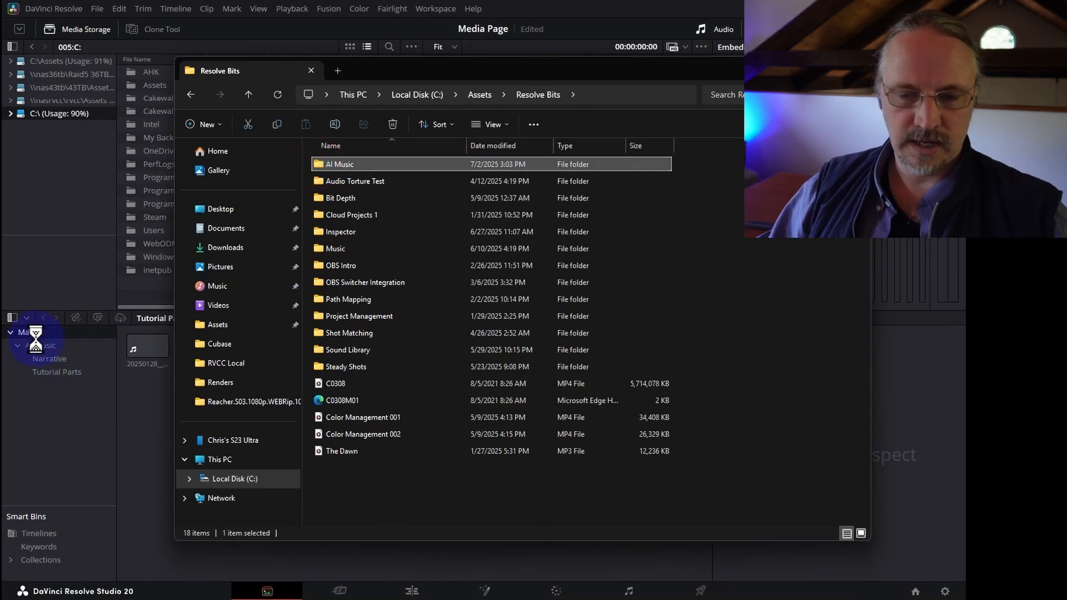
pyautogui.moveTo(389, 64); pyautogui.dragTo(448, 148)
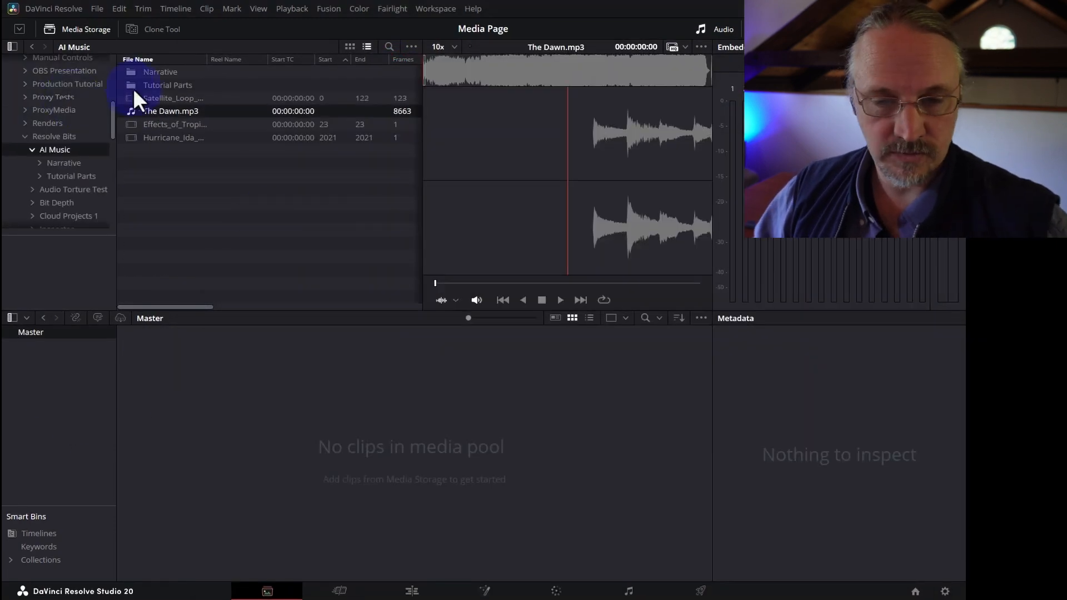
# Import the AI Music folder from media storage into the media pool as bins and review its Narrative and Tutorial Parts bins.
pyautogui.moveTo(55, 152); pyautogui.dragTo(66, 374)
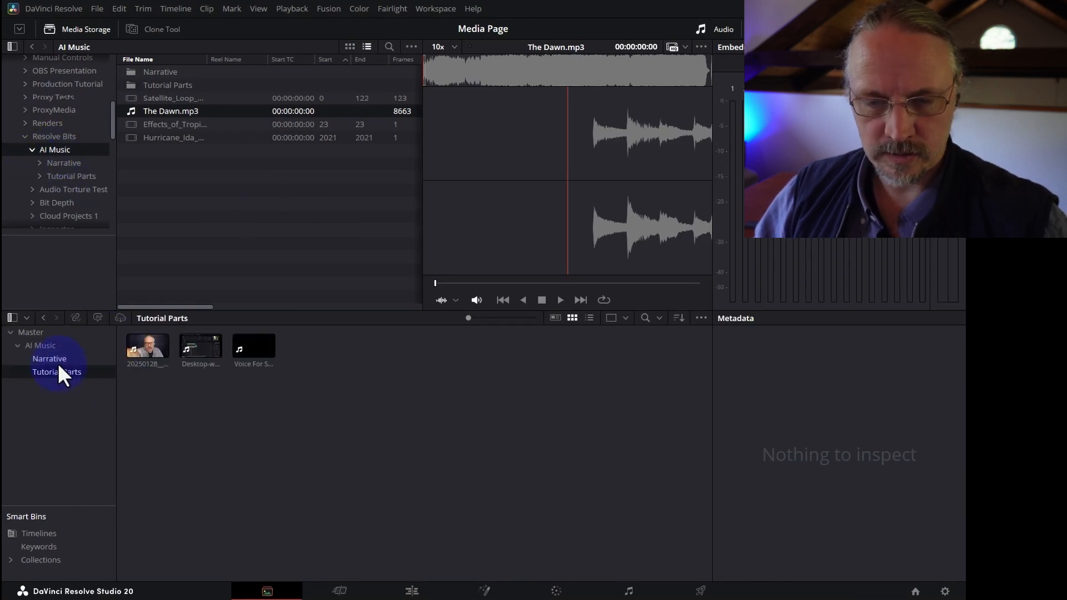
pyautogui.click(55, 359)
pyautogui.click(64, 373)
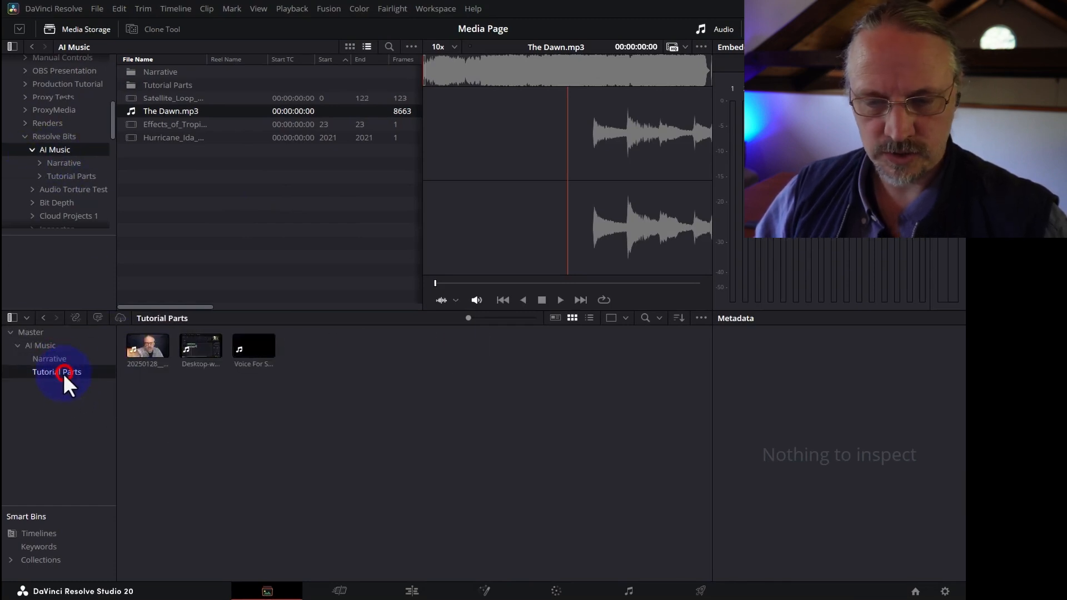
pyautogui.click(44, 347)
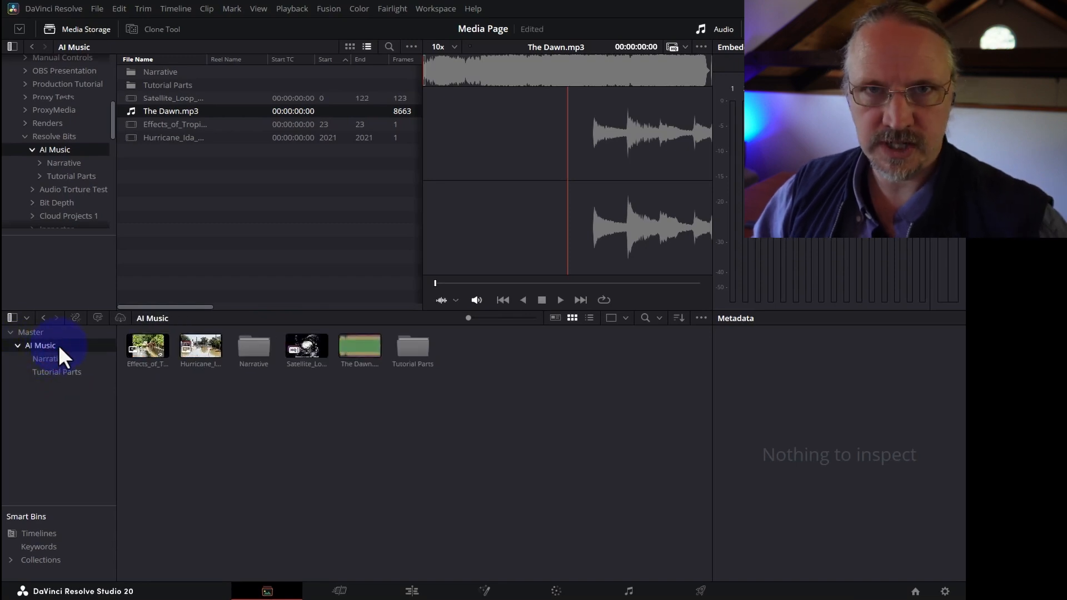
pyautogui.click(85, 361)
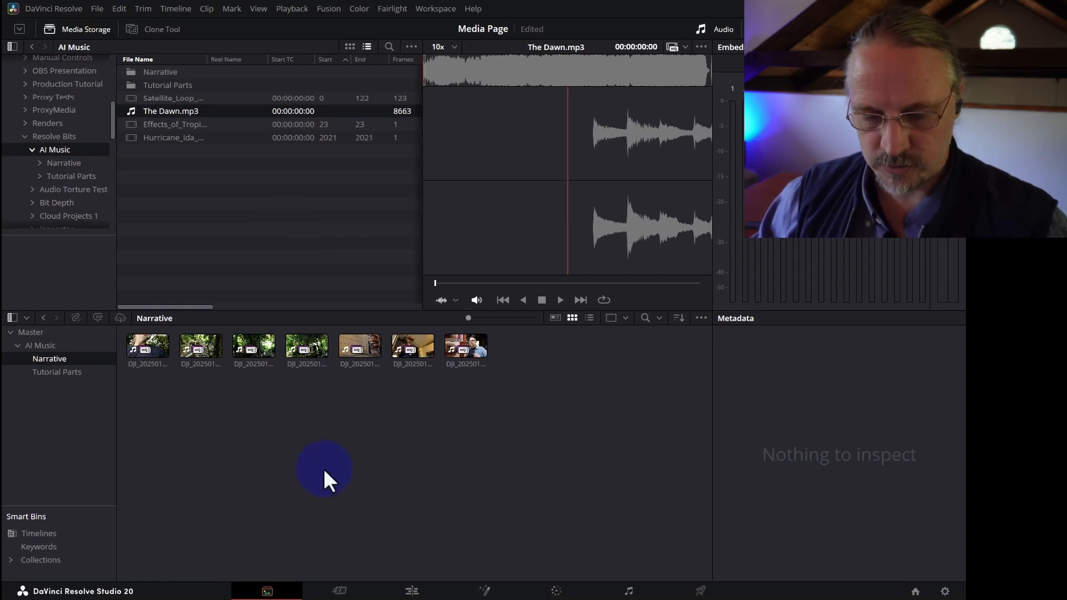
# Switch to File Explorer and copy the video 20250601__FX30_5241 from the Music folder in Resolve Bits.
pyautogui.hotkey('alt', 'Tab')
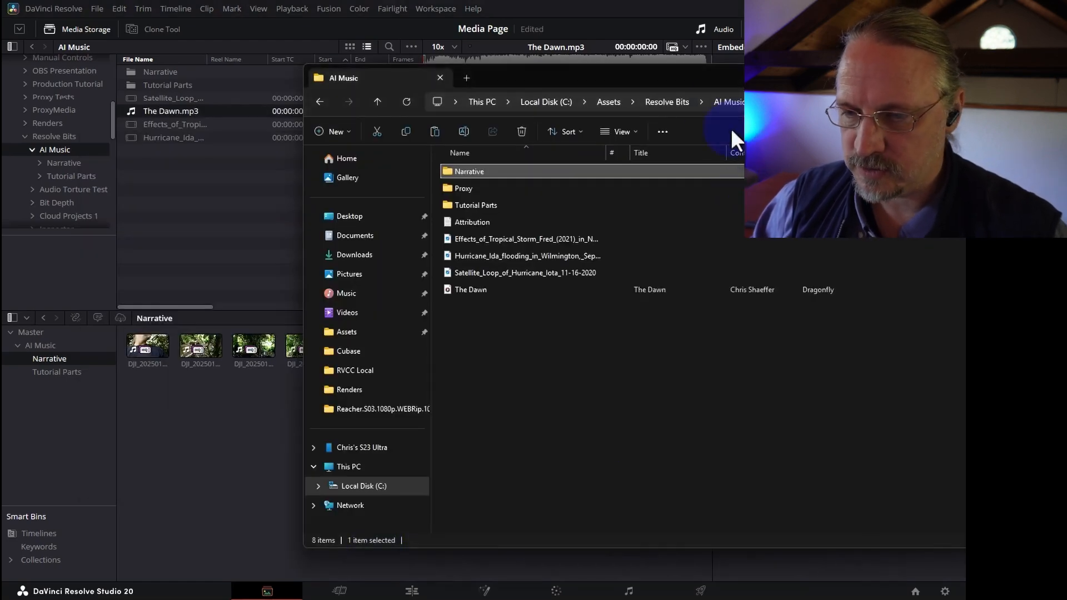
pyautogui.click(664, 99)
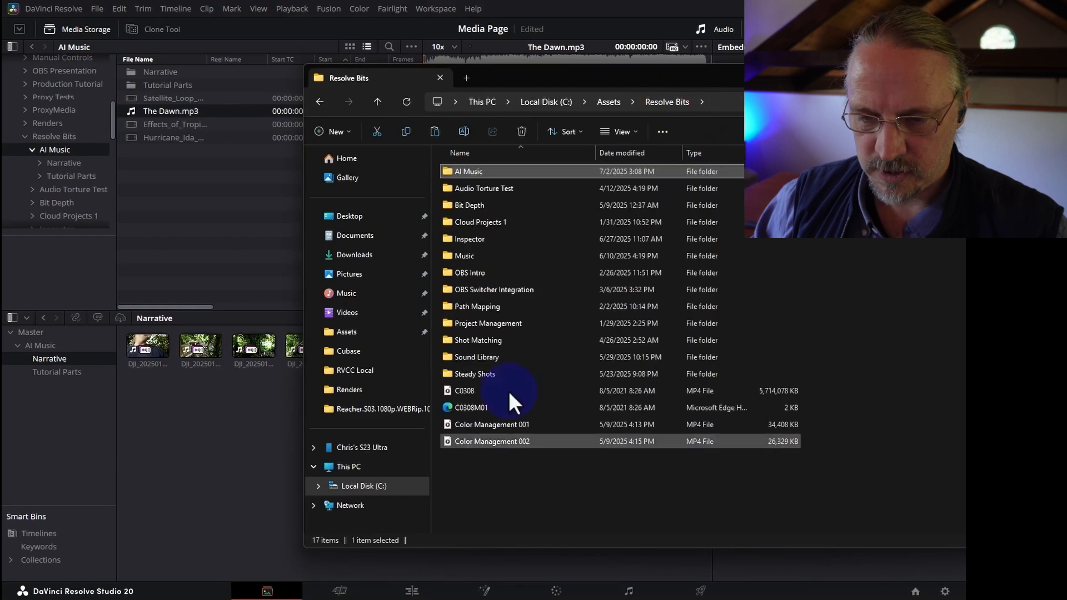
pyautogui.click(482, 253)
pyautogui.doubleClick(482, 253)
pyautogui.click(502, 172)
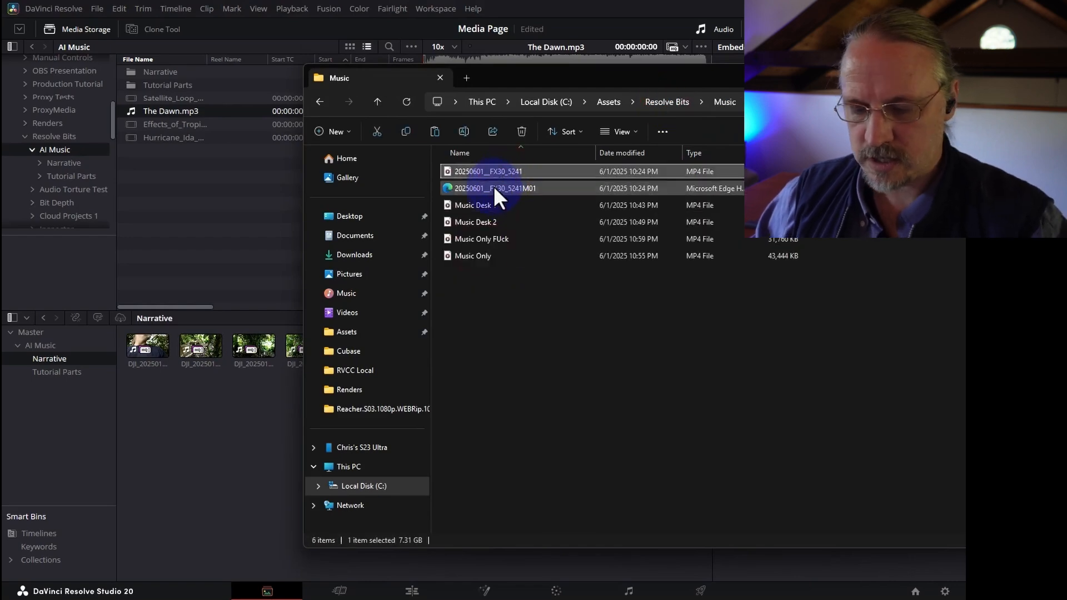
# Paste the copied video into the Narrative folder inside Resolve Bits\AI Music.
pyautogui.click(667, 100)
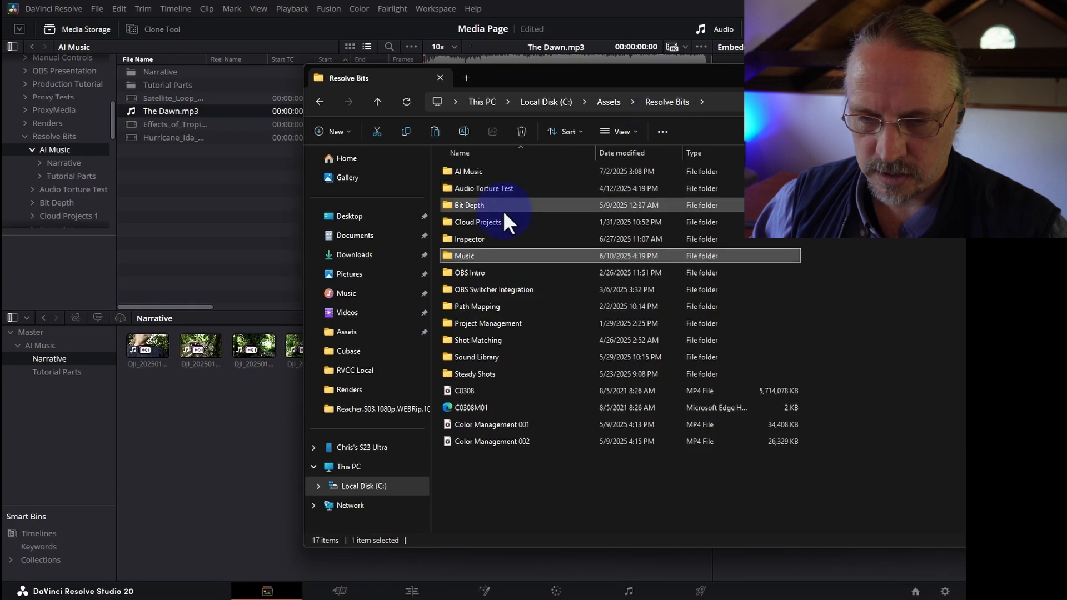
pyautogui.doubleClick(470, 172)
pyautogui.doubleClick(479, 173)
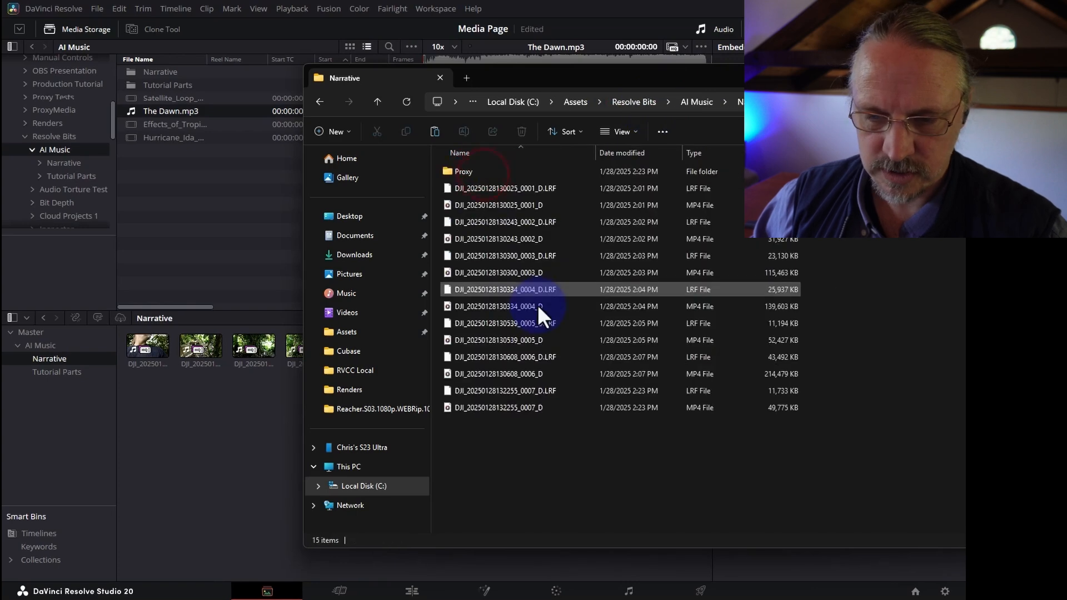
pyautogui.rightClick(521, 481)
pyautogui.click(521, 486)
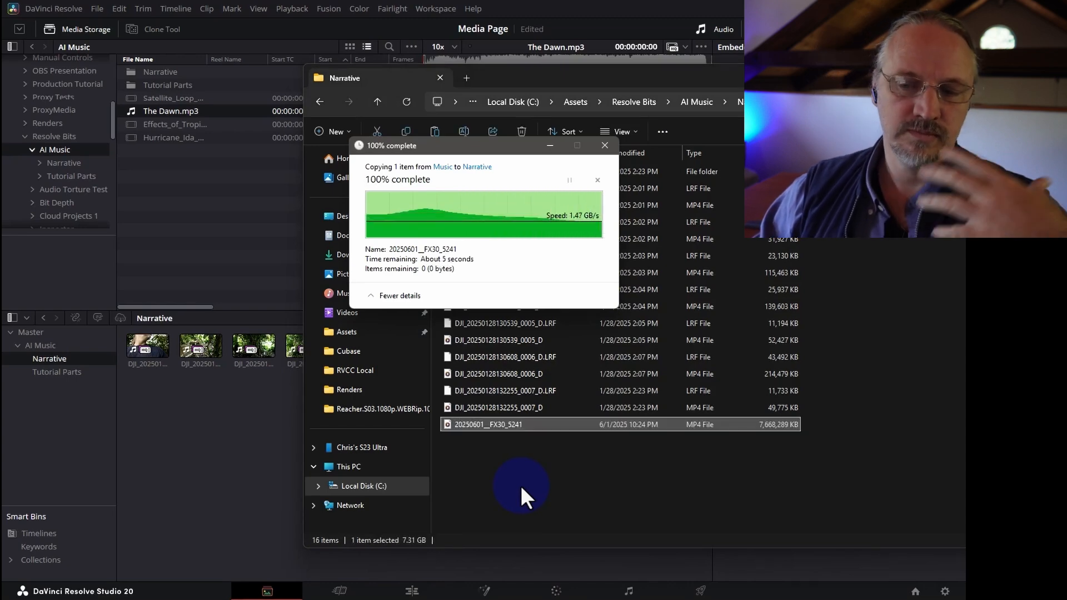
# Return to DaVinci Resolve and resync the media files of the Narrative bin.
pyautogui.click(239, 457)
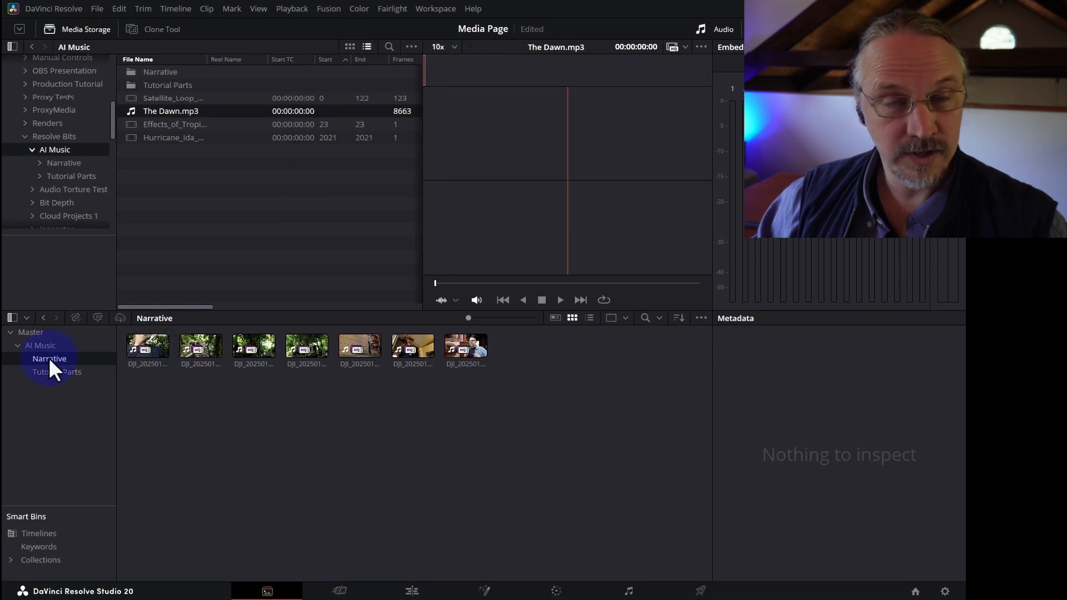
pyautogui.rightClick(50, 358)
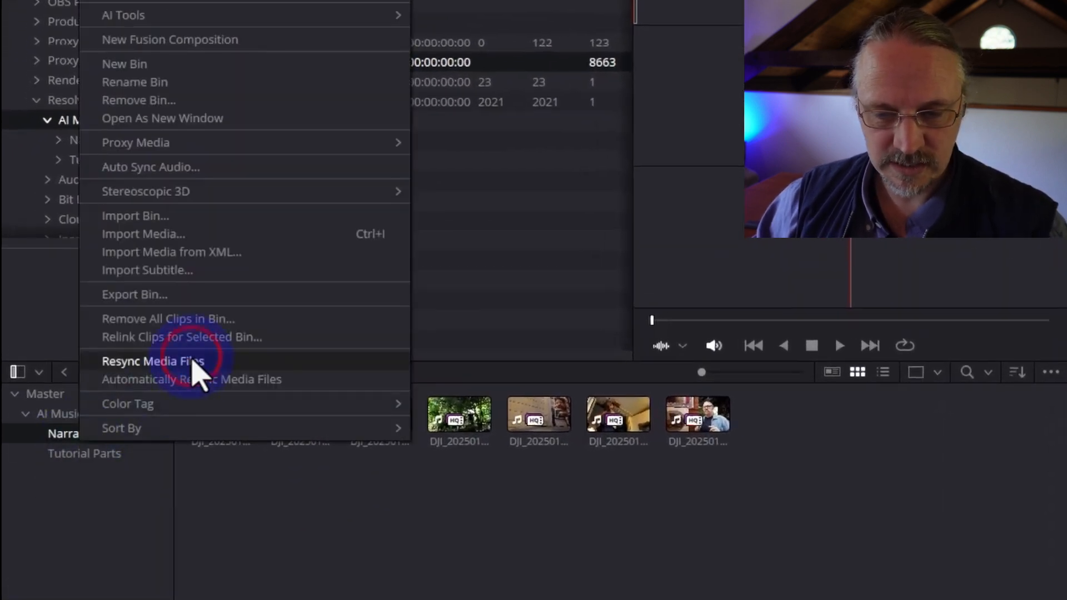
pyautogui.click(193, 362)
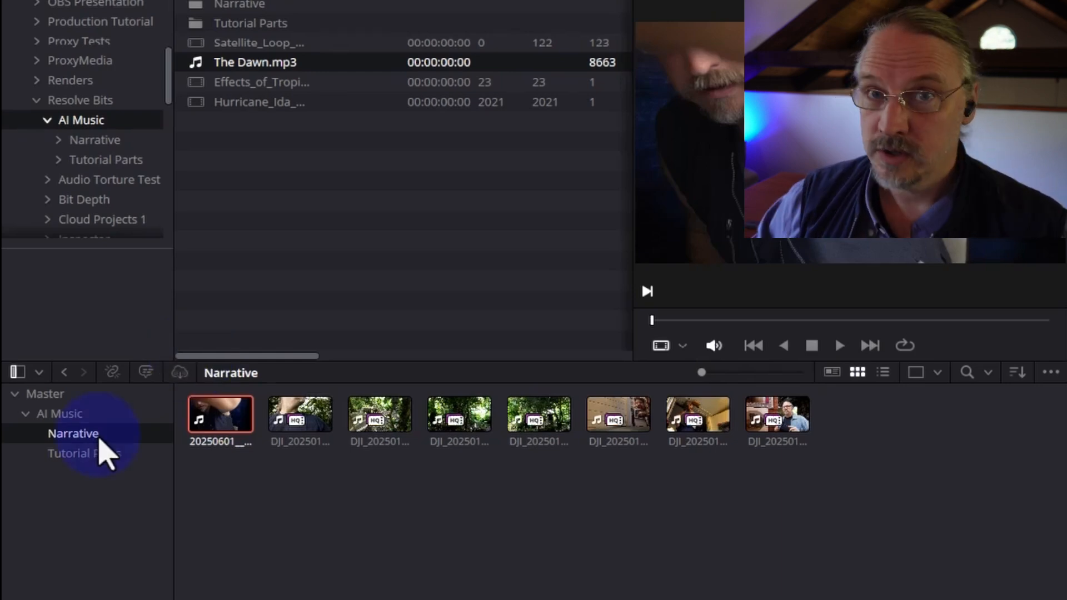
# Enable Automatically Resync Media Files for the Narrative bin.
pyautogui.rightClick(100, 439)
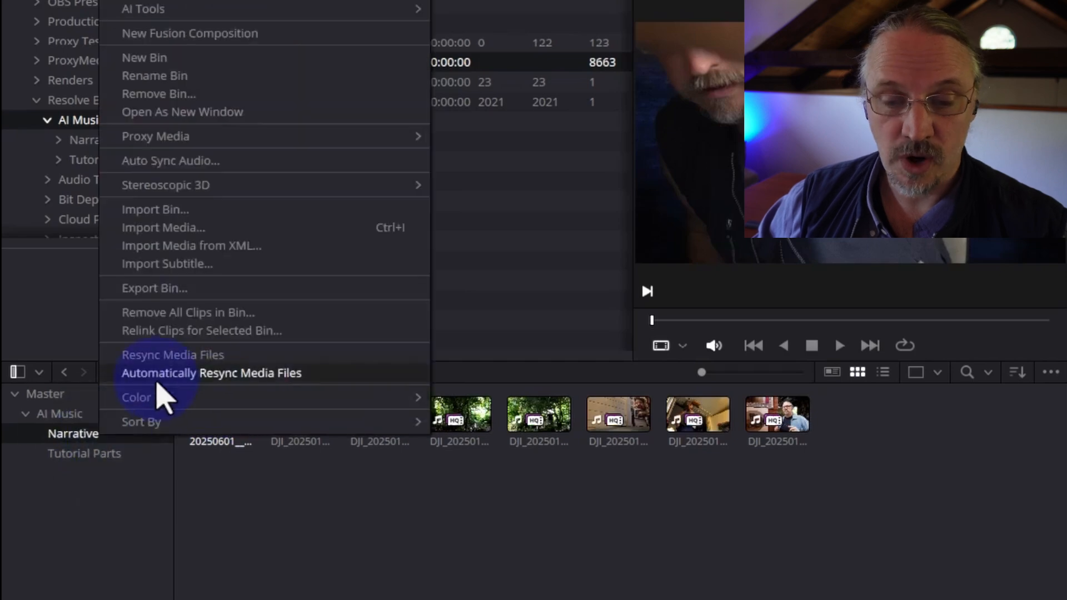
pyautogui.click(157, 374)
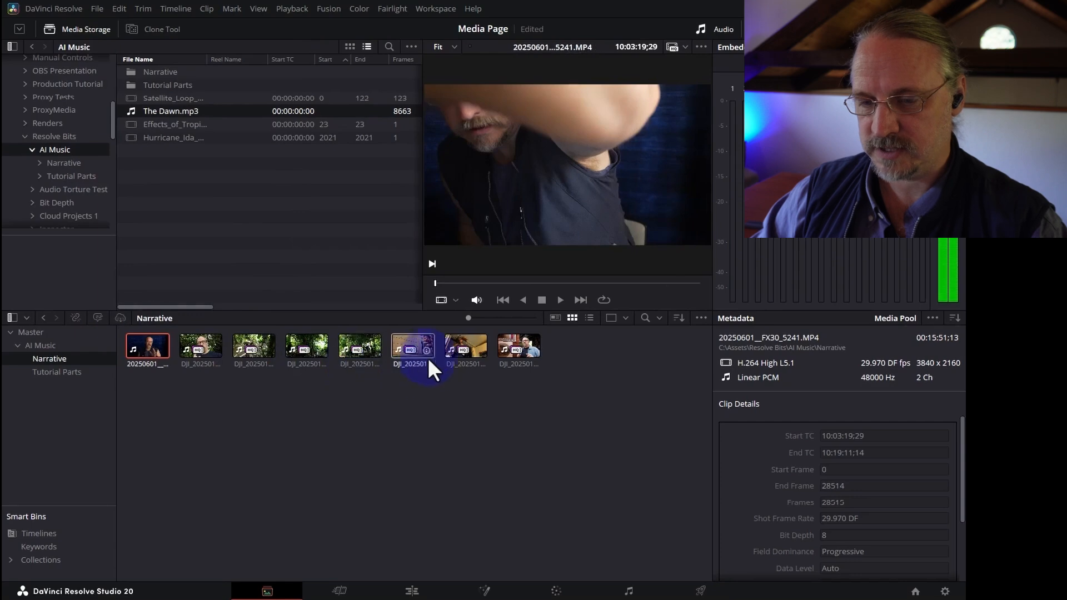
pyautogui.click(530, 489)
# Copy the Test Delete ME video from the Renders folder into AI Music\Narrative in File Explorer, and return to DaVinci Resolve.
pyautogui.hotkey('alt', 'Tab')
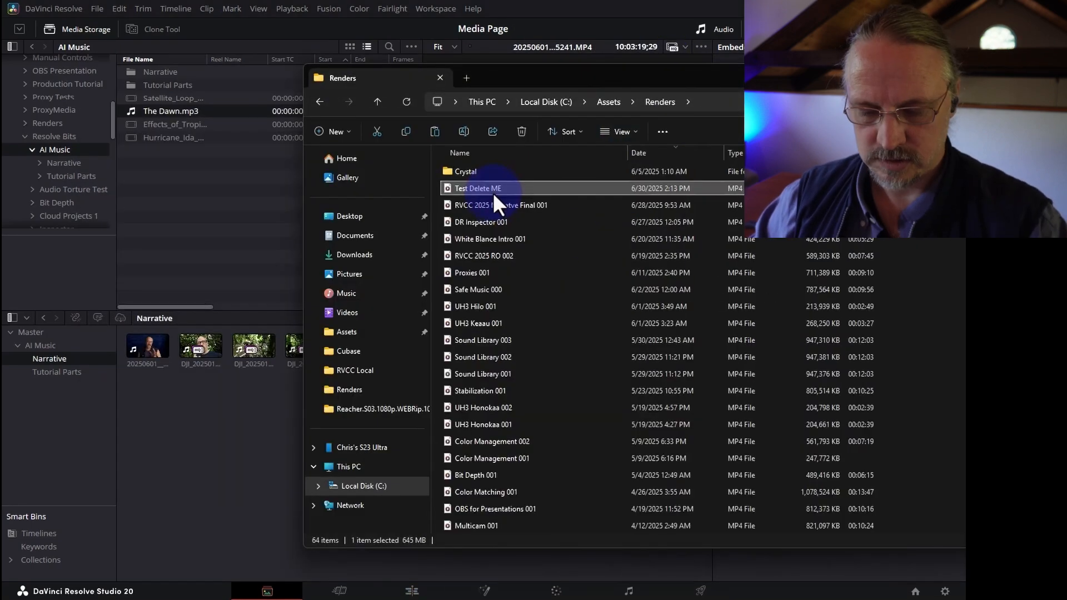
pyautogui.click(609, 103)
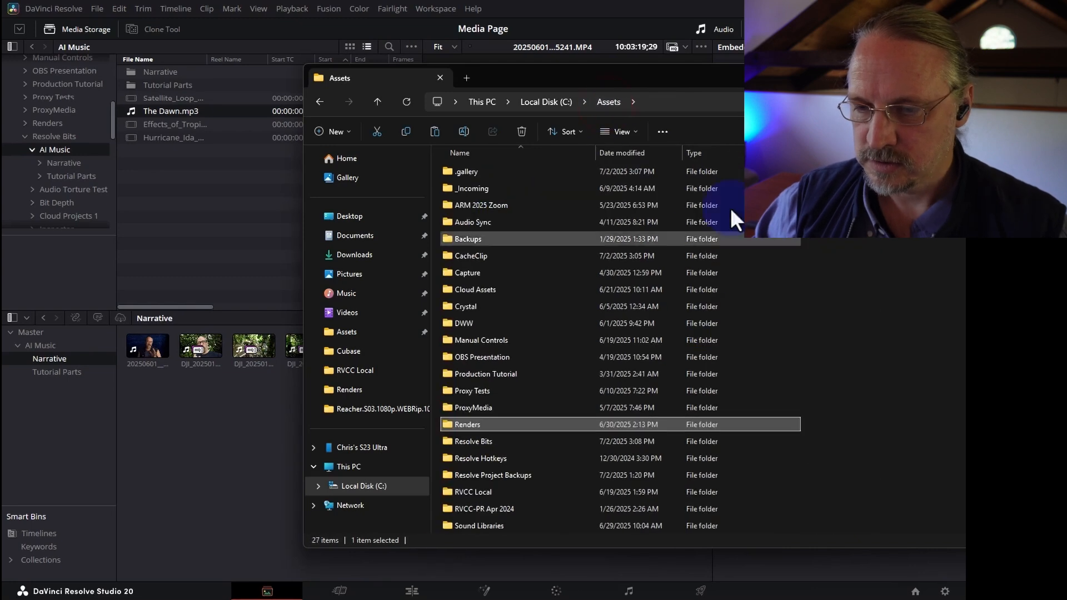
pyautogui.doubleClick(487, 439)
pyautogui.doubleClick(487, 176)
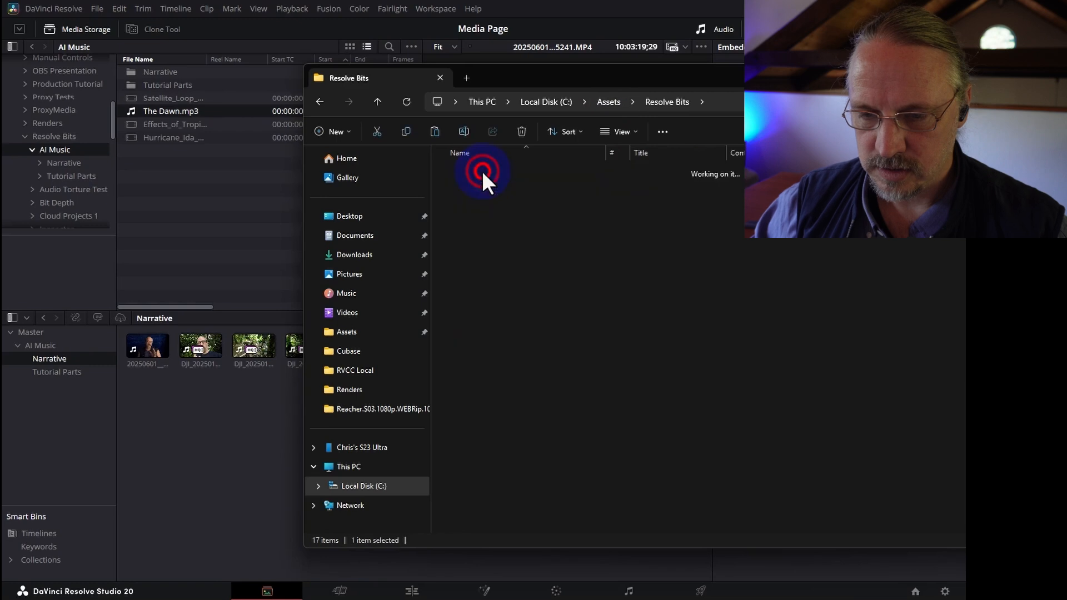
pyautogui.doubleClick(496, 173)
pyautogui.click(613, 536)
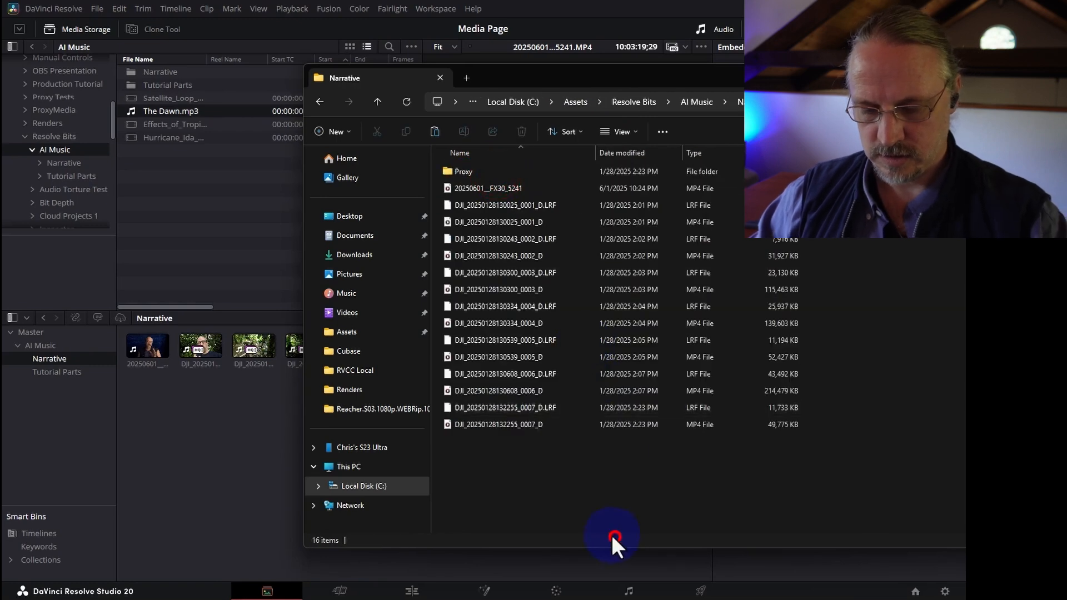
pyautogui.hotkey('ctrl', 'v')
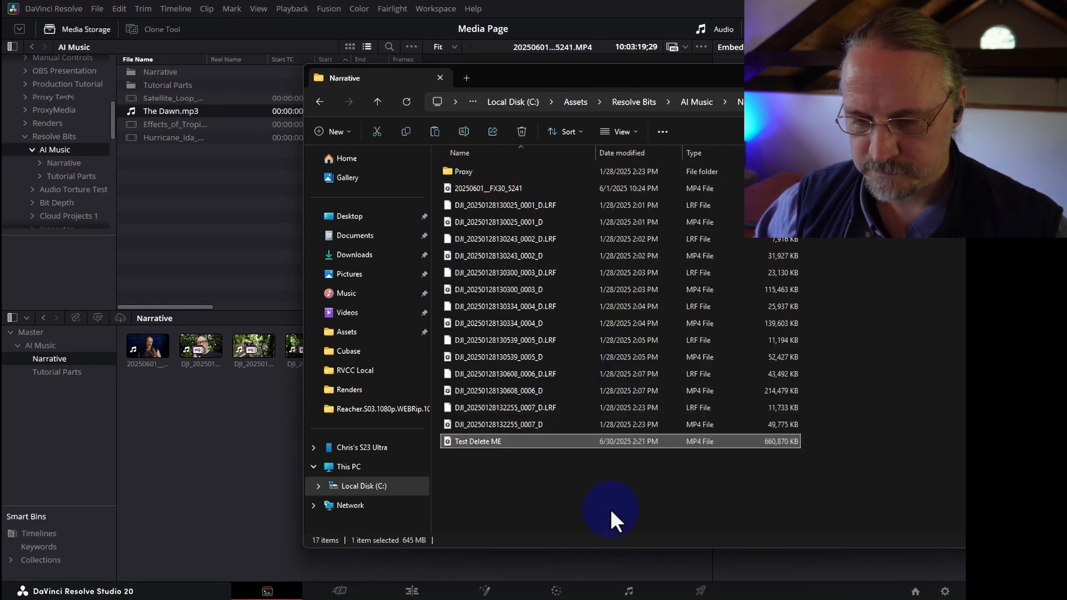
pyautogui.click(220, 515)
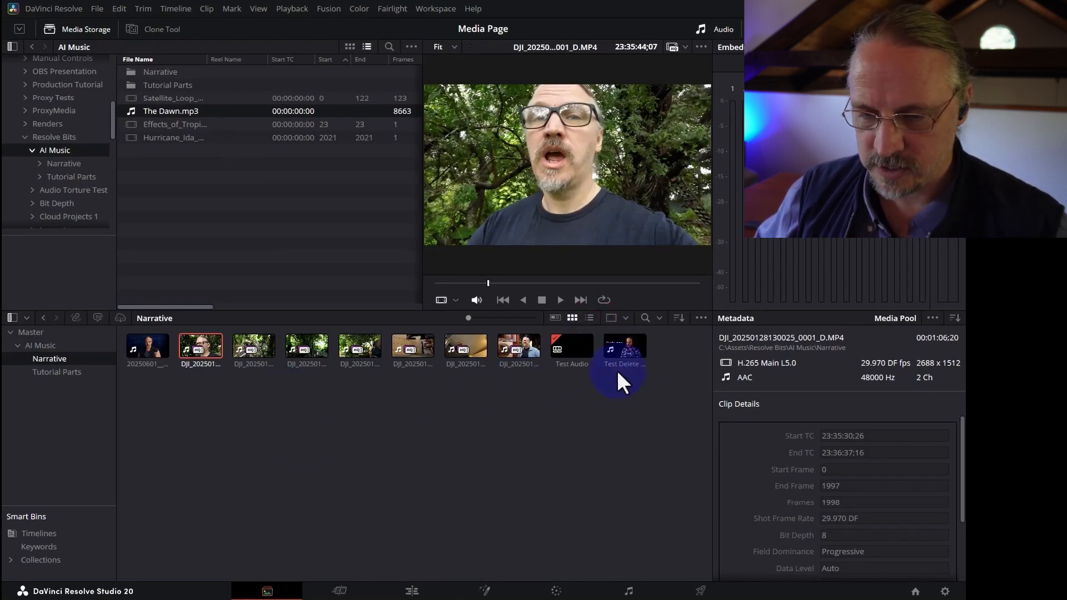
# Show the Narrative bin's clips as detailed metadata cards and look through them.
pyautogui.click(555, 319)
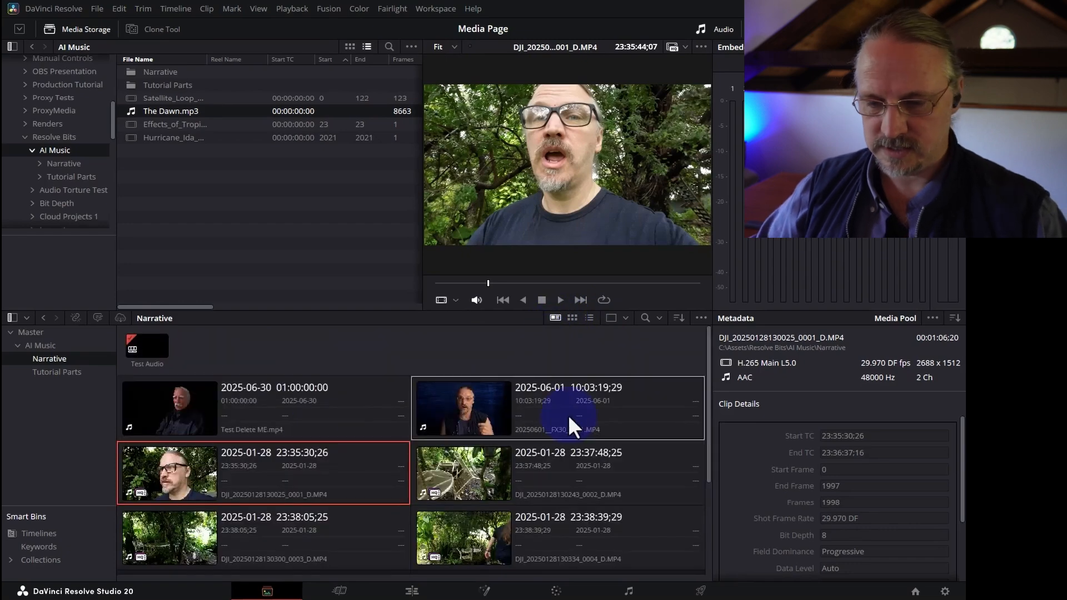
pyautogui.scroll(-1, 568, 432)
pyautogui.scroll(-1, 568, 432)
pyautogui.scroll(2, 569, 434)
# Delete the Test Delete ME clip from the Narrative bin.
pyautogui.click(246, 423)
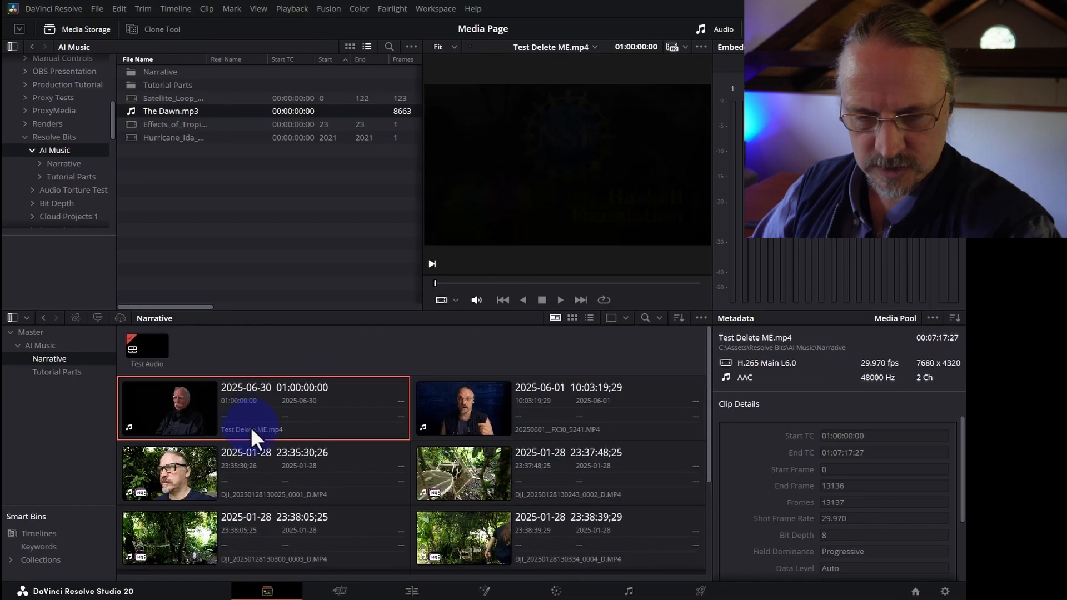
pyautogui.press('Delete')
pyautogui.scroll(-2, 257, 425)
pyautogui.scroll(2, 258, 428)
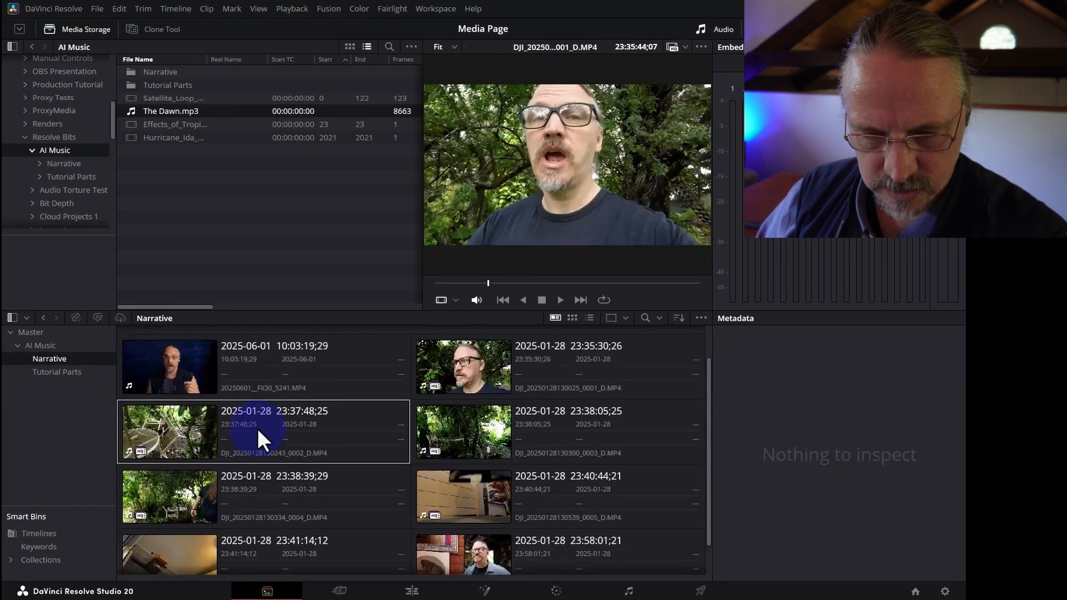
# Preview the FX30 and DJI clips in the Narrative bin.
pyautogui.click(149, 424)
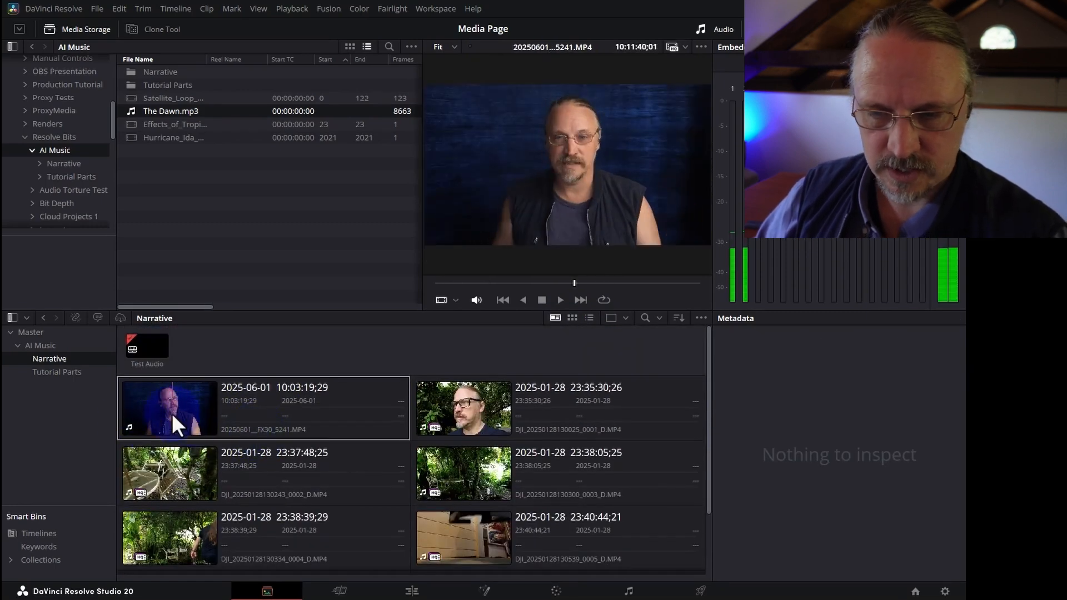
pyautogui.click(518, 399)
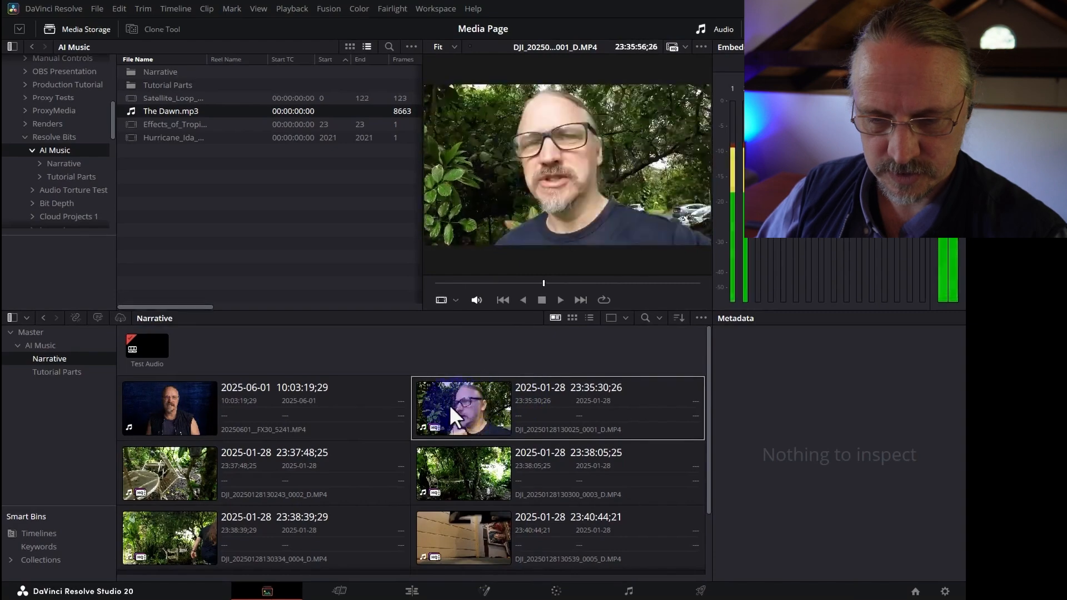
pyautogui.scroll(-2, 267, 459)
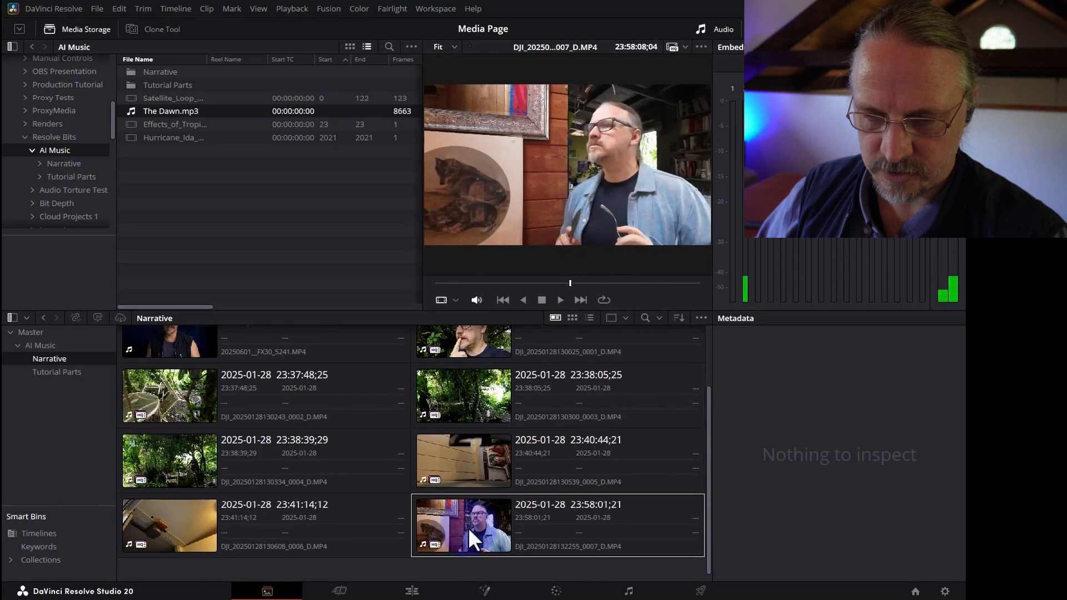
pyautogui.scroll(3, 474, 525)
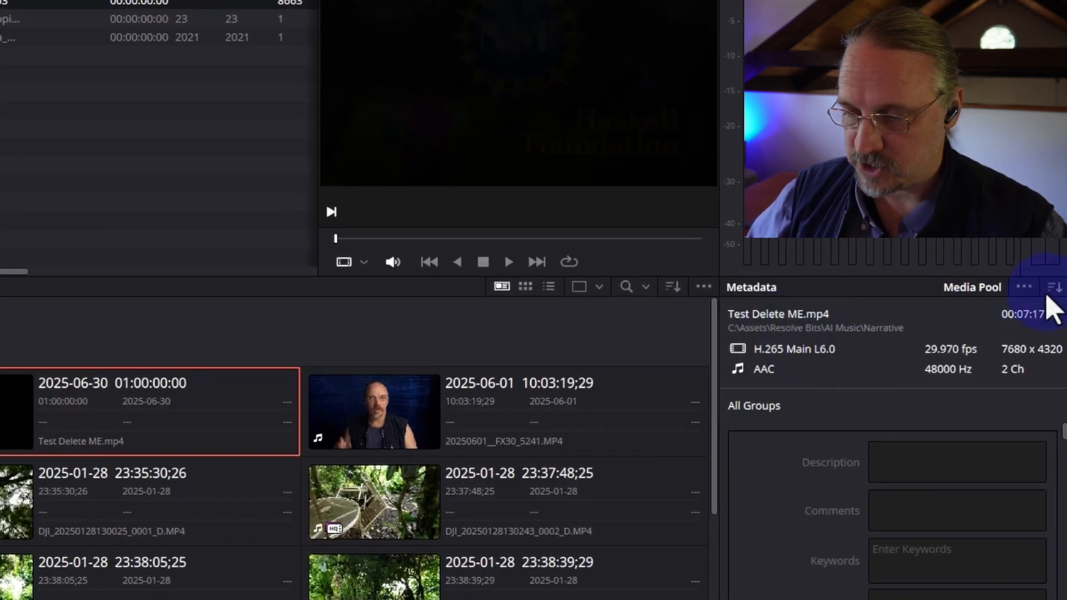
# Show the Shot & Scene metadata and apply Angle A to the Test Delete ME.mp4 and 20250601__FX30_5241.MP4 clips.
pyautogui.click(1054, 288)
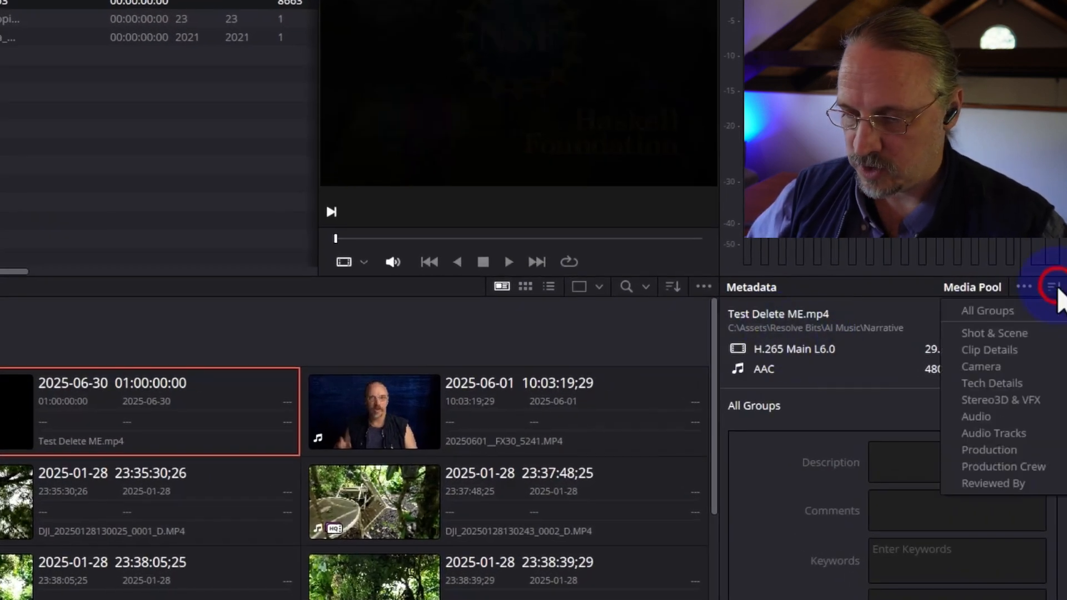
pyautogui.click(995, 333)
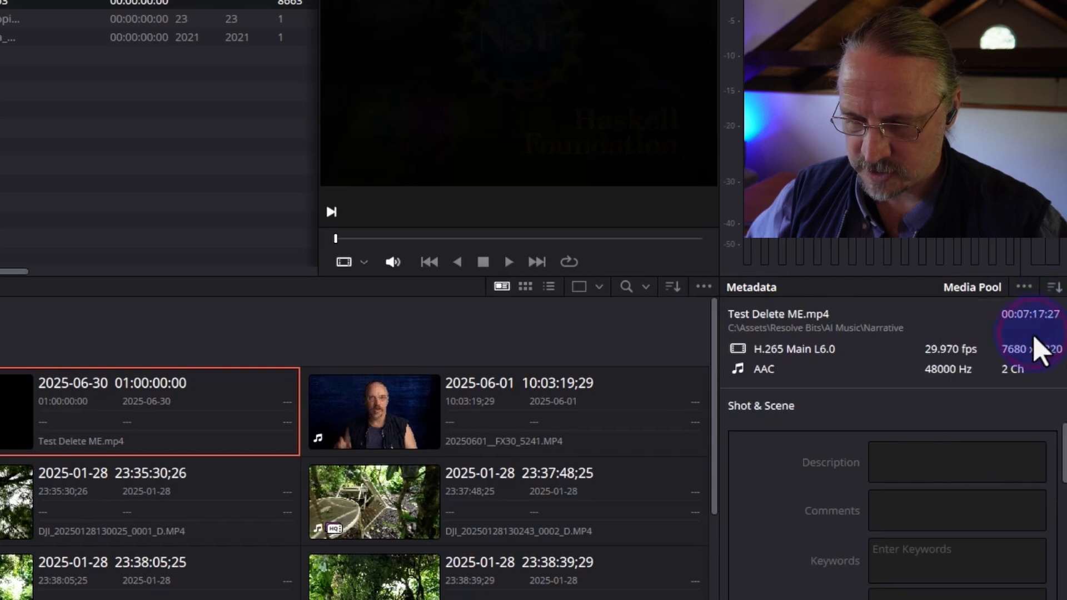
pyautogui.keyDown('ctrl'); pyautogui.click(529, 406); pyautogui.keyUp('ctrl')
pyautogui.scroll(-4, 981, 503)
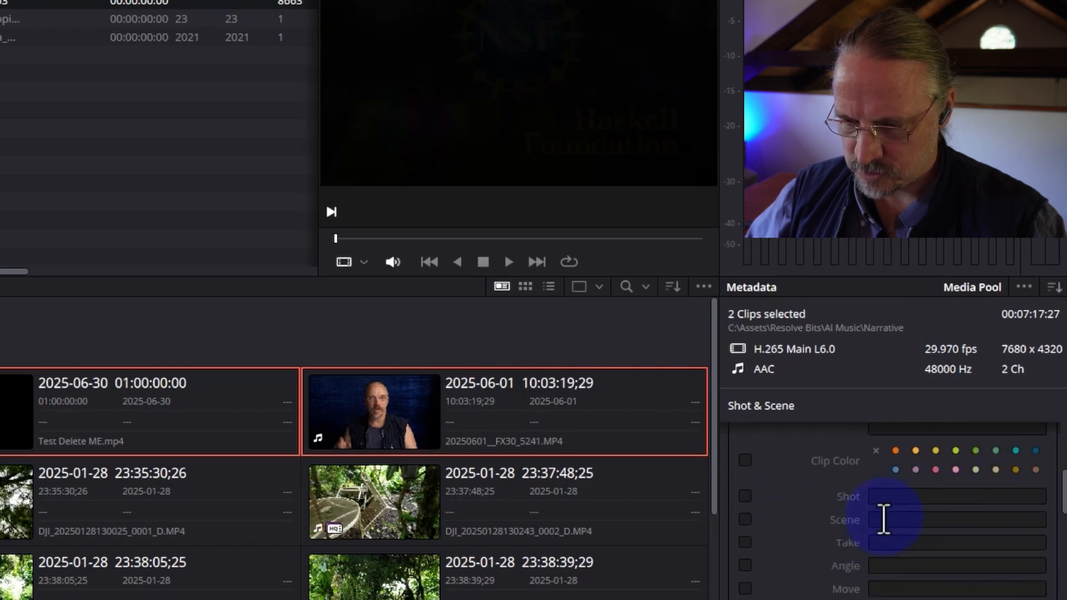
pyautogui.click(913, 566)
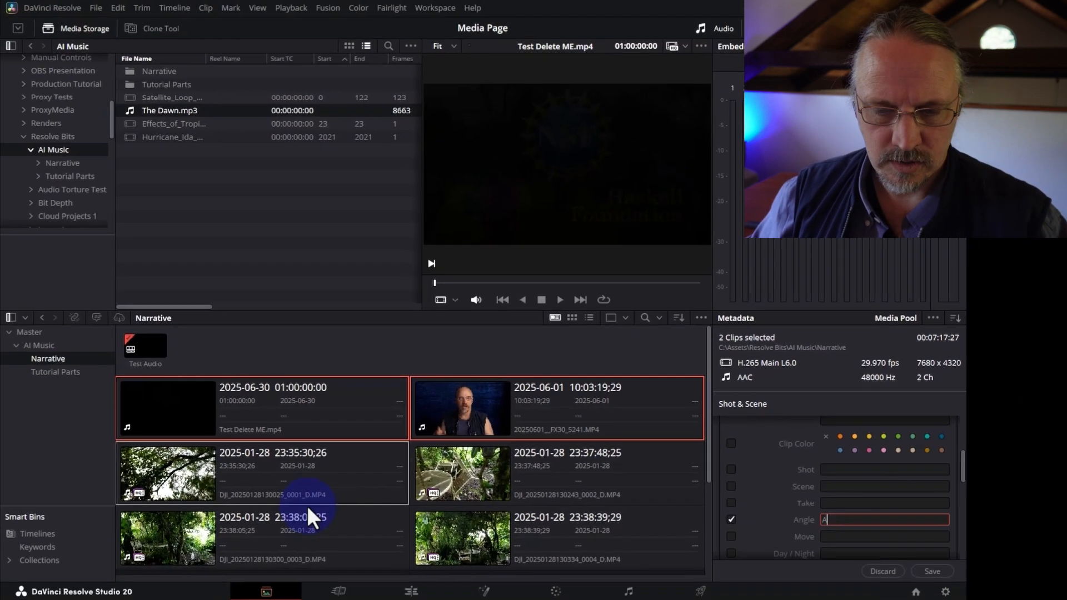
pyautogui.click(148, 516)
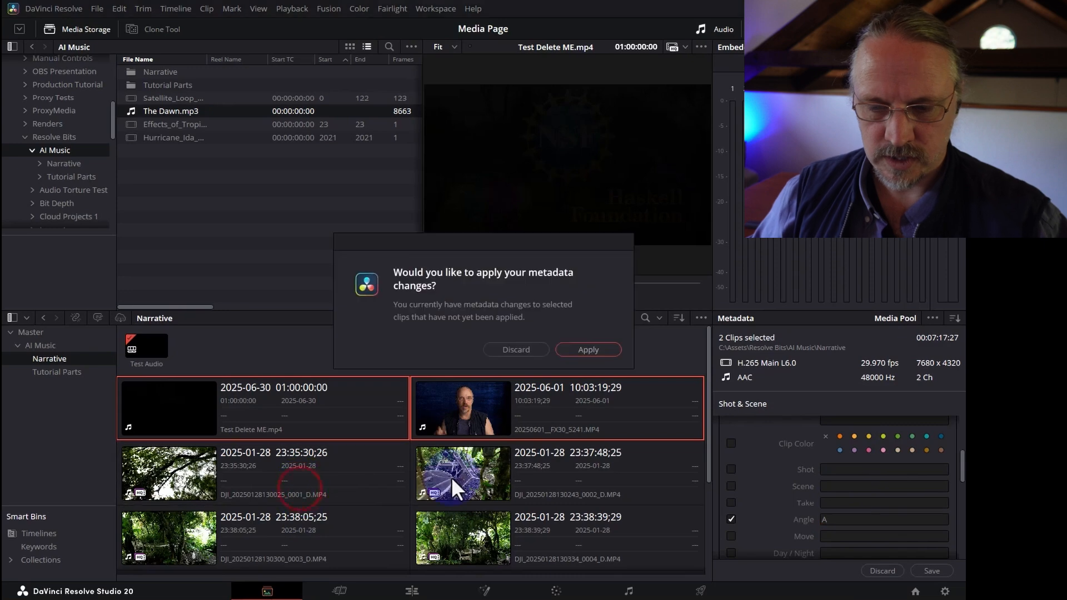
pyautogui.click(587, 351)
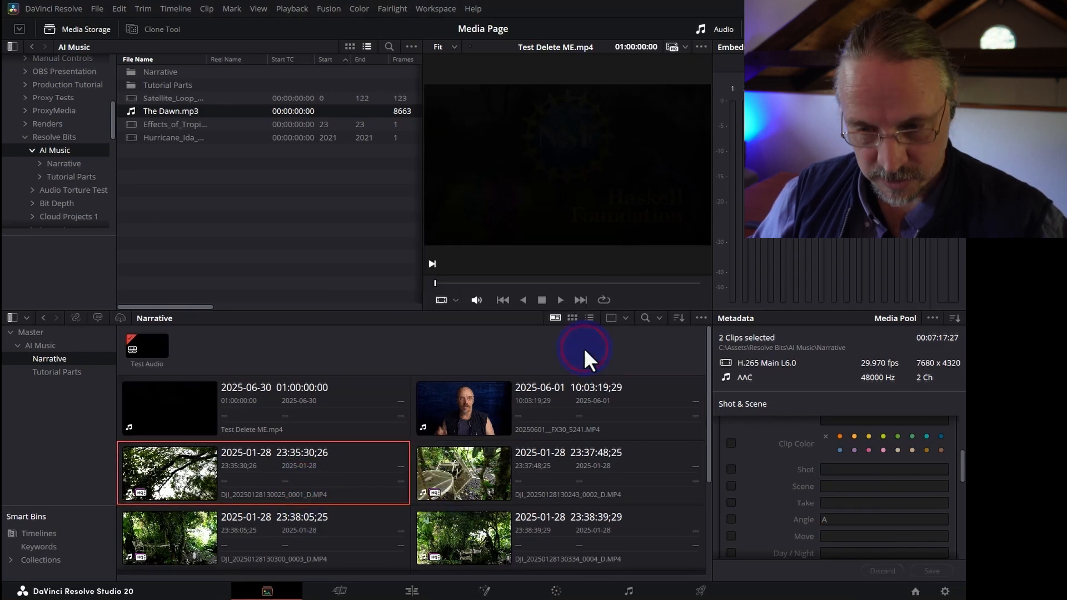
pyautogui.click(352, 405)
pyautogui.click(583, 412)
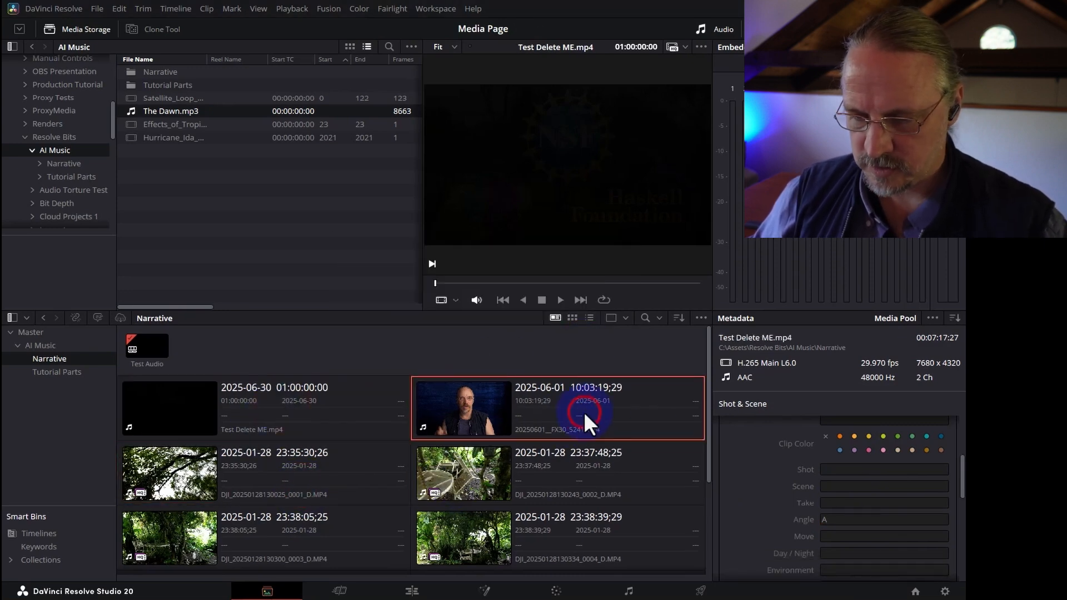
# Set the Angle metadata to B for all seven DJI clips in the Narrative bin and save it.
pyautogui.click(594, 470)
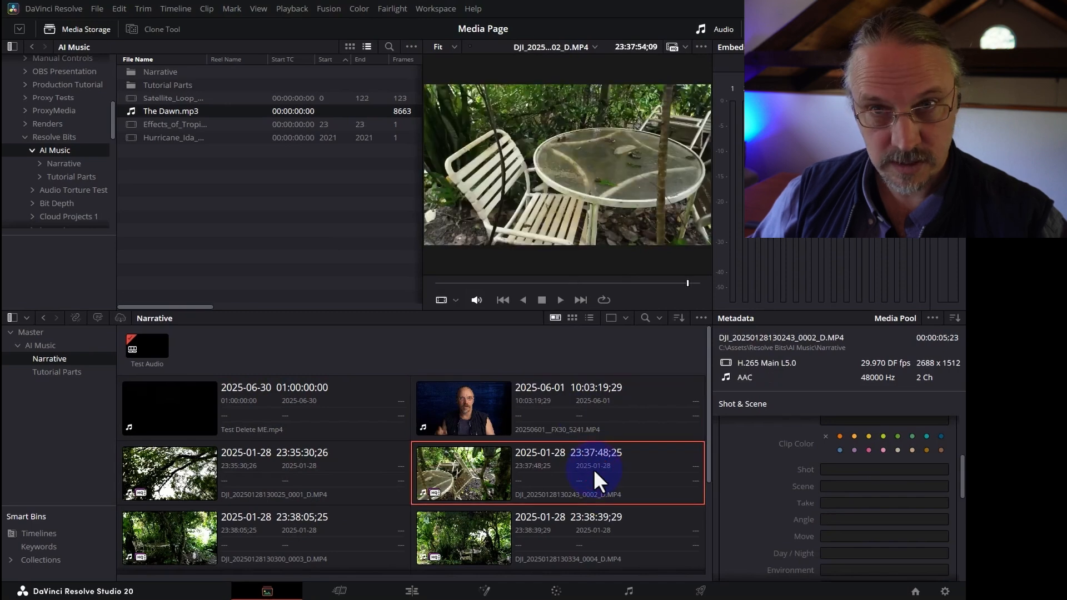
pyautogui.click(305, 470)
pyautogui.scroll(-3, 594, 502)
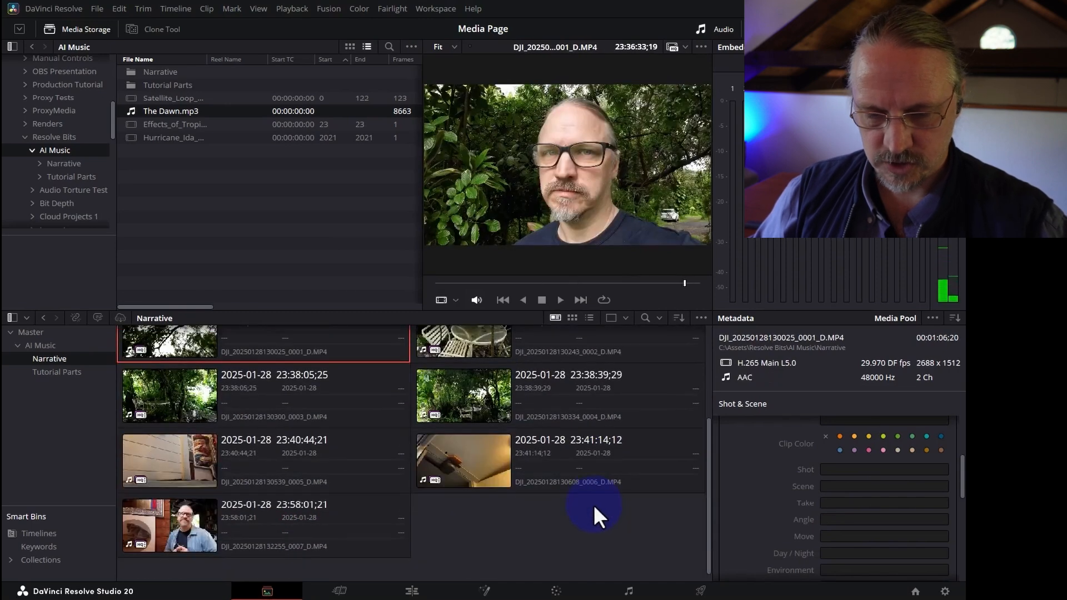
pyautogui.keyDown('shift'); pyautogui.click(345, 549); pyautogui.keyUp('shift')
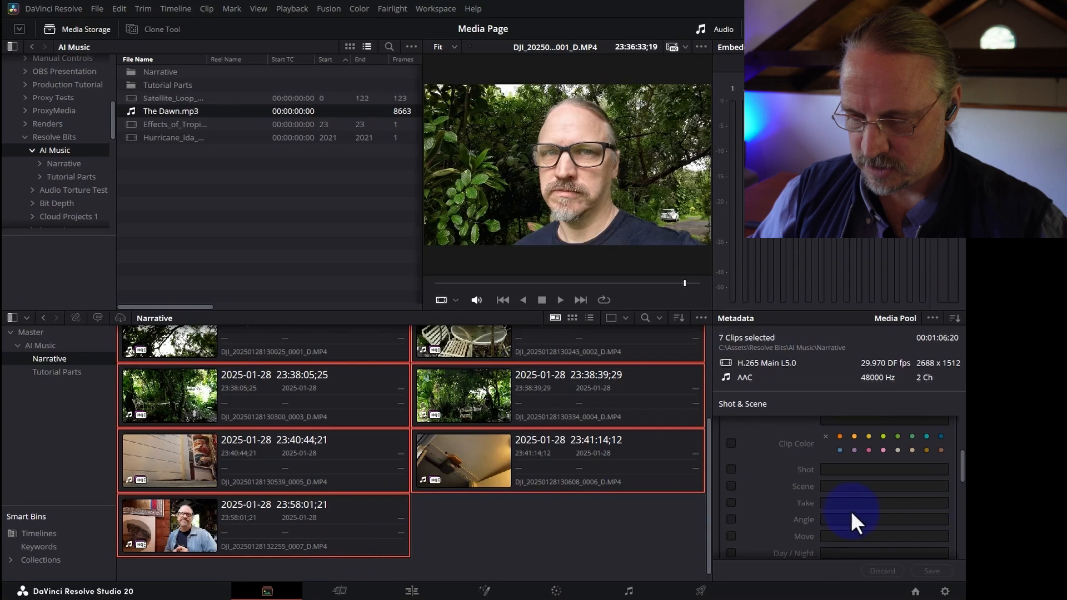
pyautogui.click(845, 521)
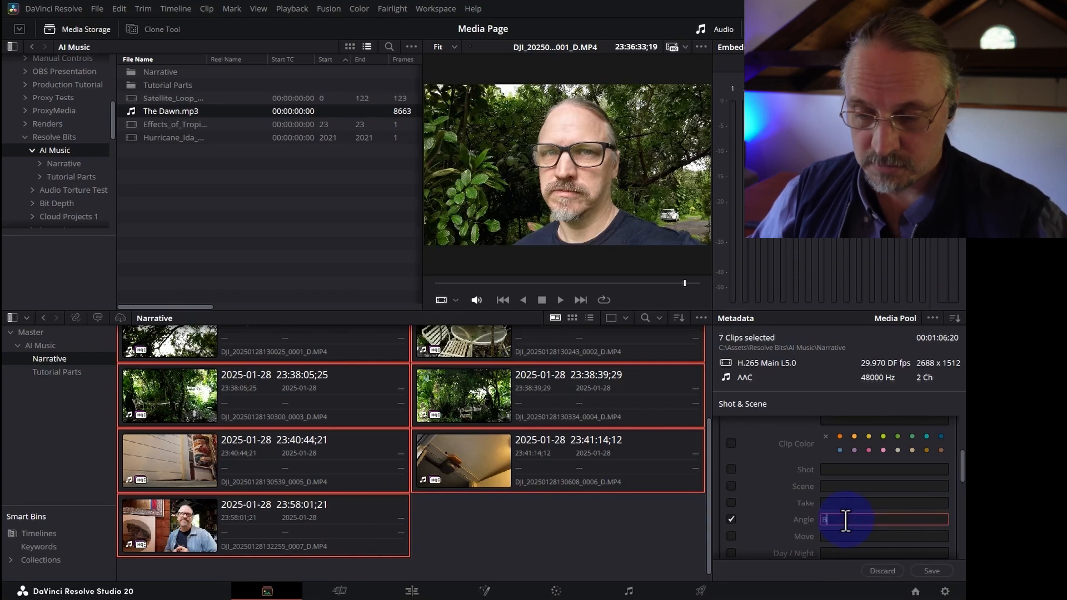
pyautogui.click(926, 572)
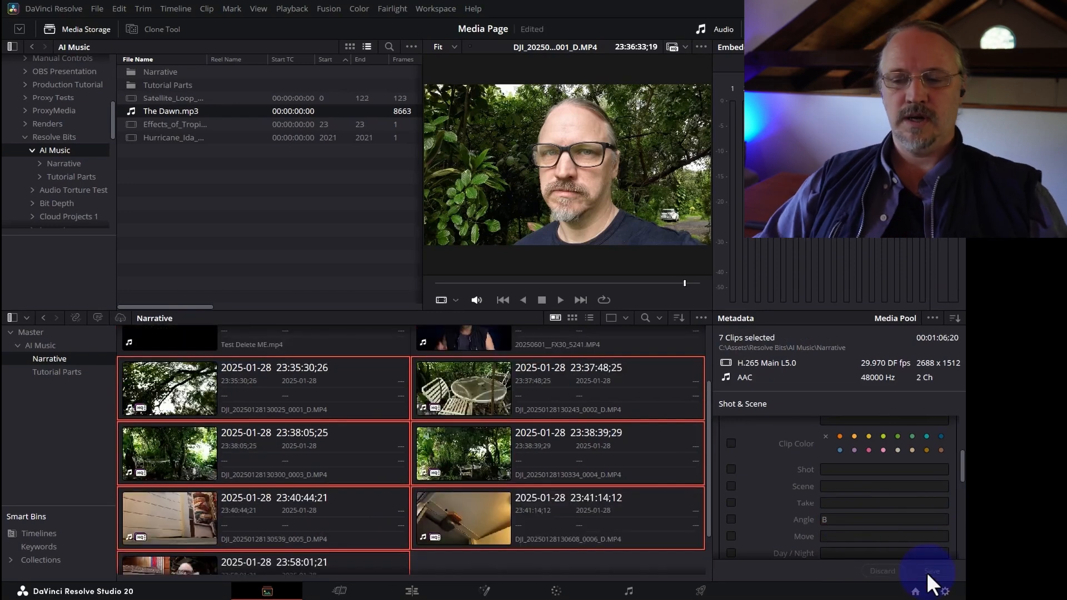
# Check the Angle metadata of the Test Delete ME, FX30 and DJI clips in the Narrative bin.
pyautogui.scroll(3, 521, 449)
pyautogui.click(272, 421)
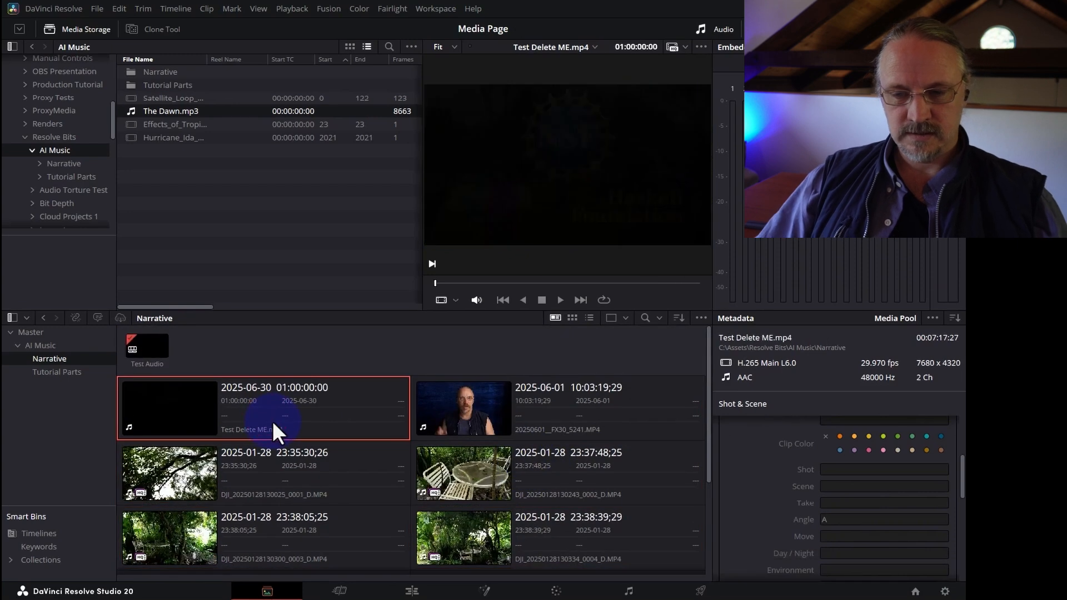
pyautogui.click(538, 397)
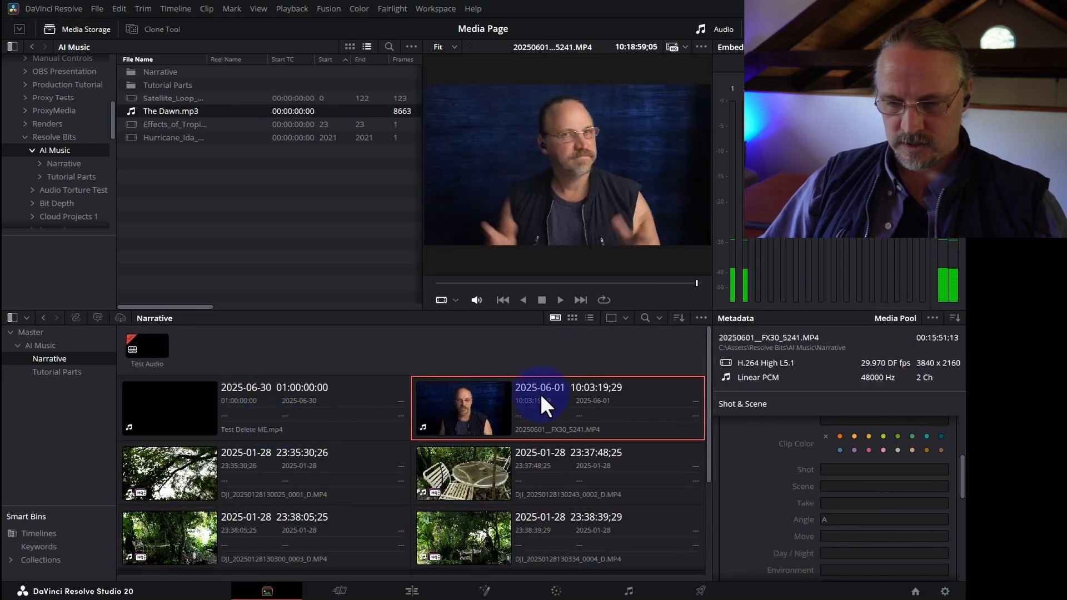
pyautogui.click(582, 529)
pyautogui.scroll(-4, 630, 535)
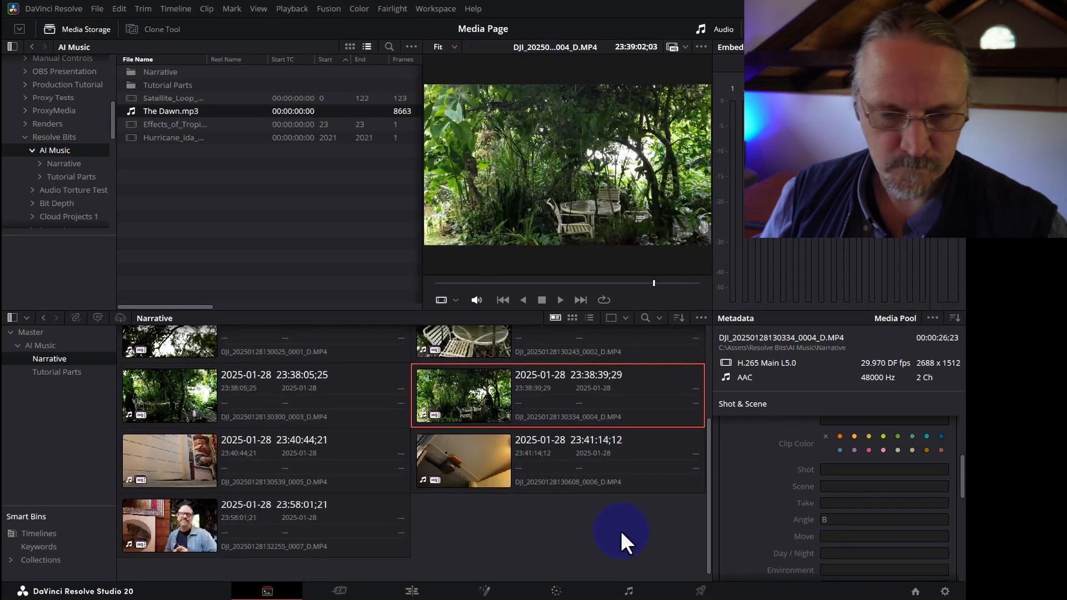
# Set the Angle metadata to B for Desktop-wtf.mp4 and Voice For Synce-wtf.mp4 in the Tutorial Parts bin and save it.
pyautogui.click(61, 372)
pyautogui.click(231, 378)
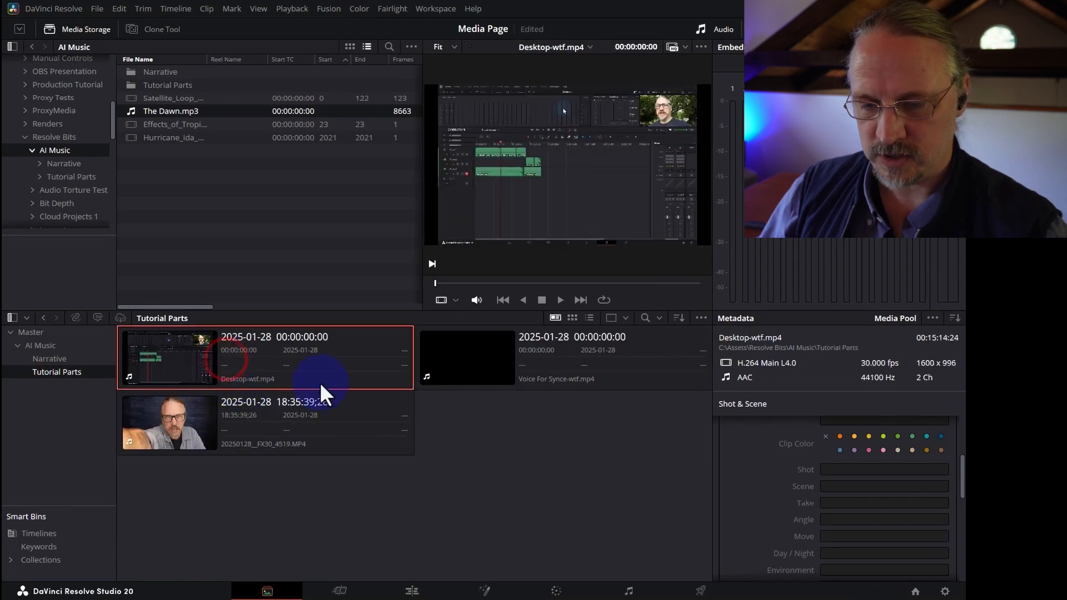
pyautogui.keyDown('shift'); pyautogui.click(293, 454); pyautogui.keyUp('shift')
pyautogui.click(644, 348)
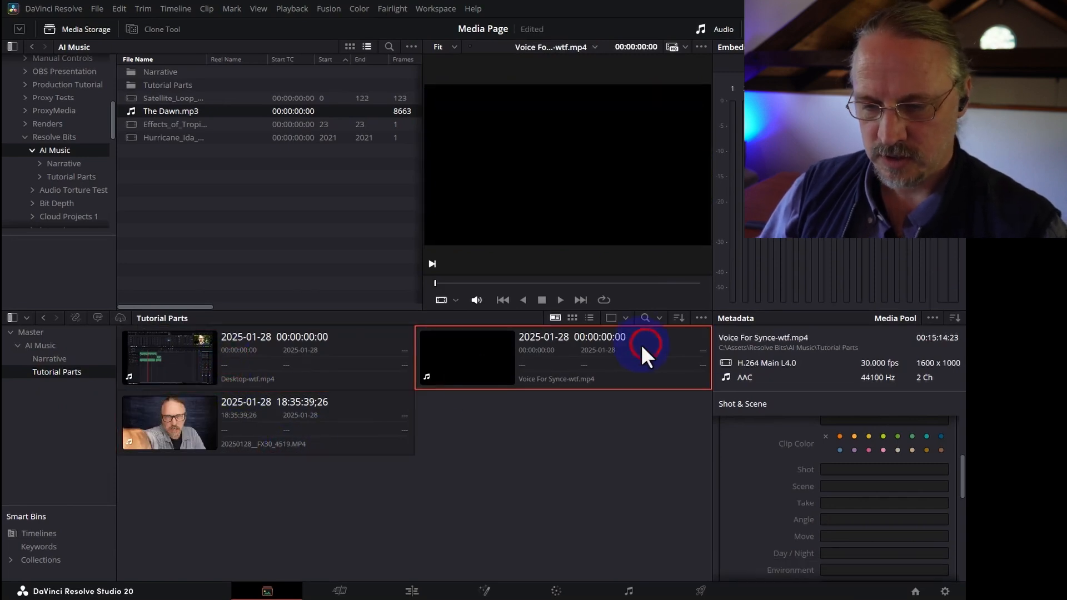
pyautogui.keyDown('ctrl'); pyautogui.click(381, 369); pyautogui.keyUp('ctrl')
pyautogui.click(844, 522)
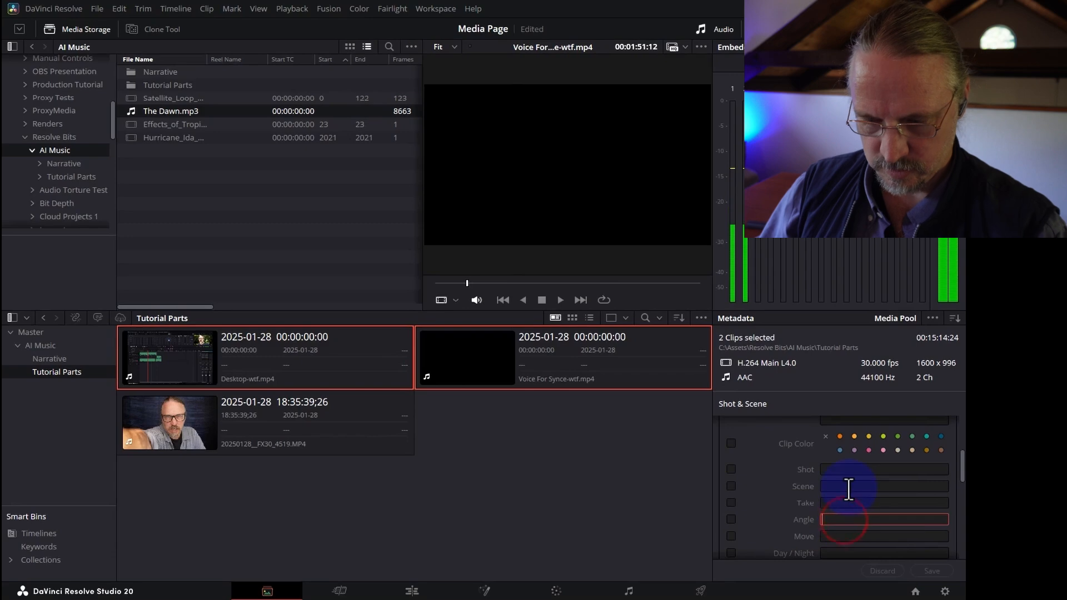
pyautogui.write('B')
pyautogui.click(952, 570)
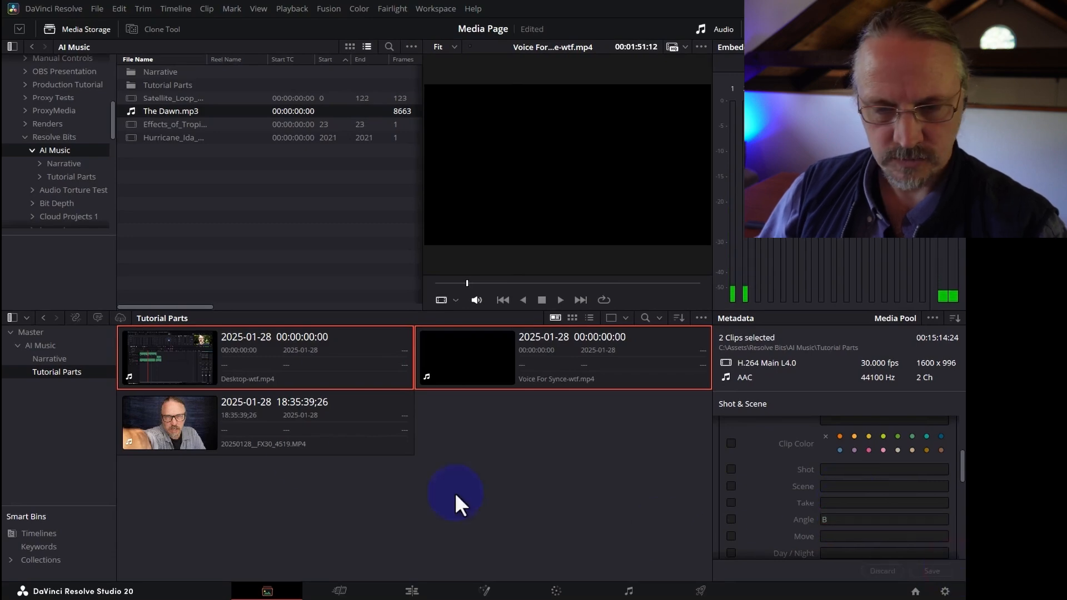
# Set the Angle metadata of 20250128__FX30_4519.MP4 to A, and deselect the clip.
pyautogui.click(317, 459)
pyautogui.click(835, 521)
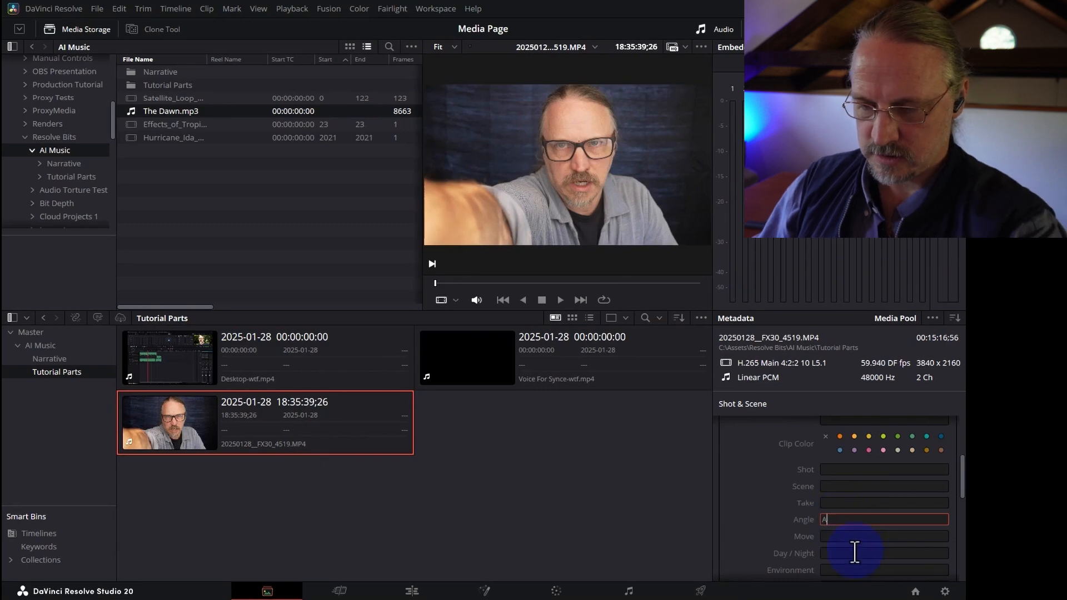
pyautogui.press('Return')
pyautogui.scroll(-2, 841, 537)
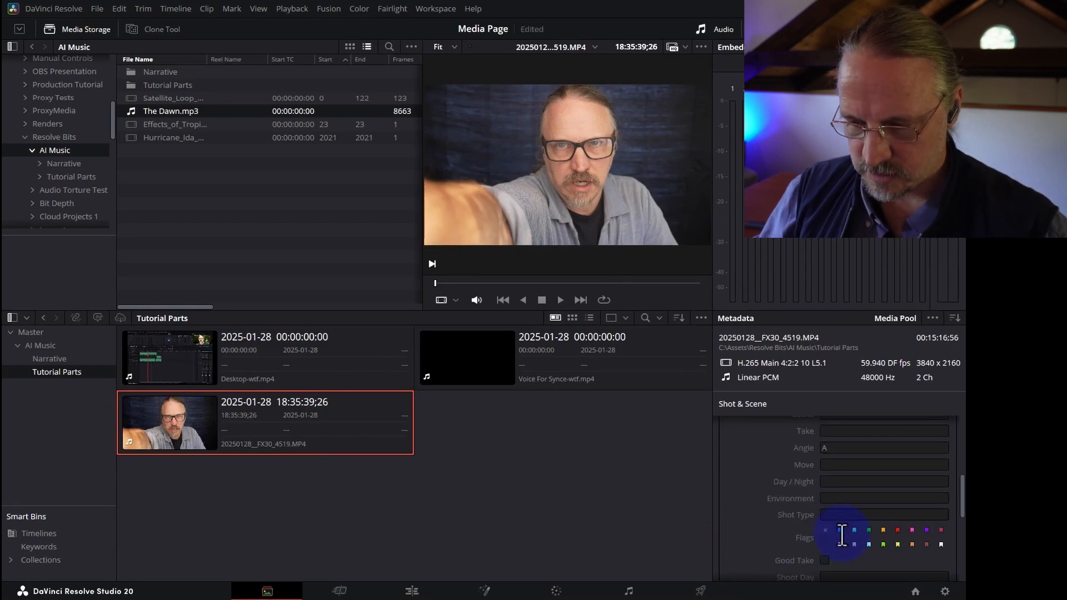
pyautogui.scroll(3, 843, 535)
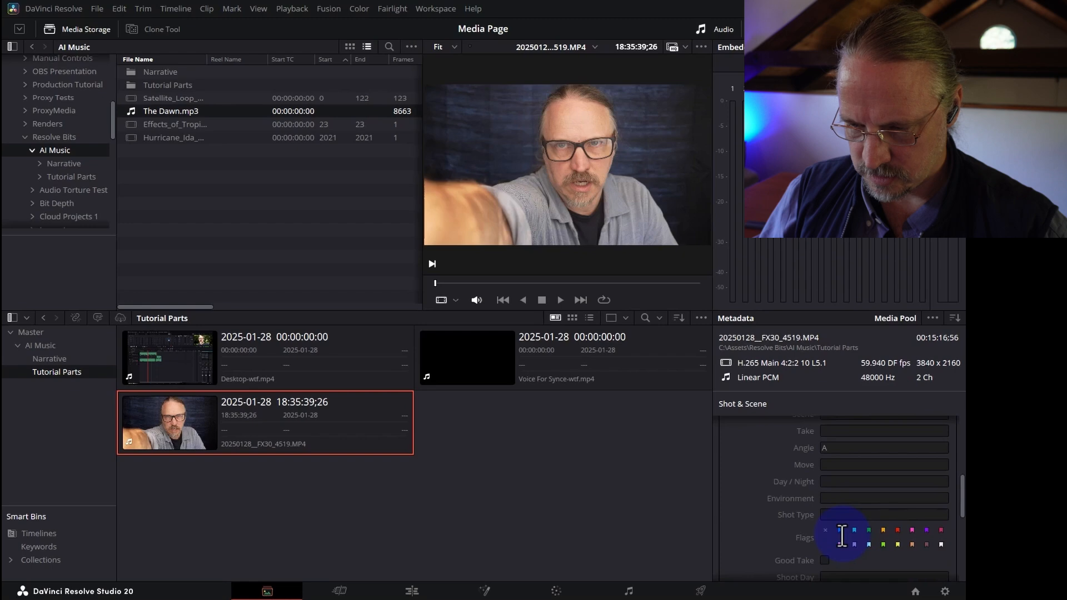
pyautogui.click(435, 474)
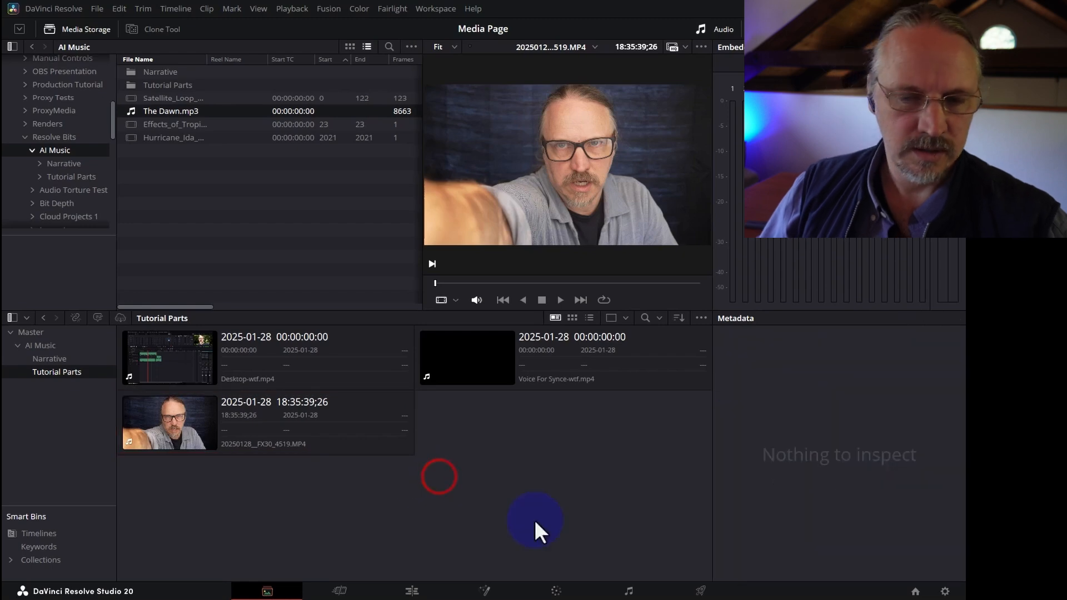
# Show the clips of the AI Music, Narrative and Tutorial Parts bins together as a list.
pyautogui.click(47, 346)
pyautogui.click(35, 334)
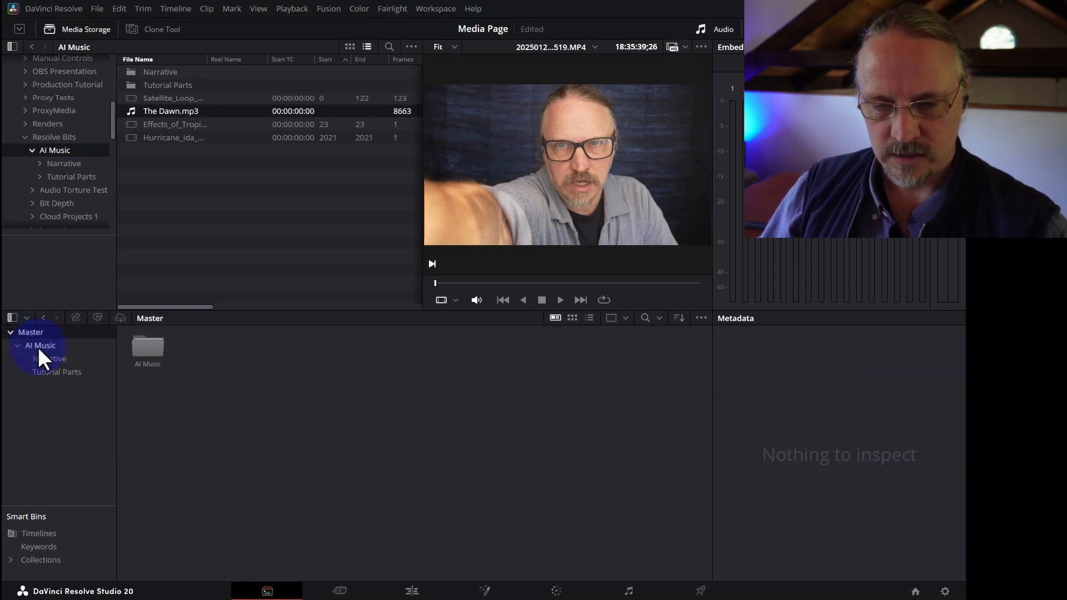
pyautogui.click(38, 346)
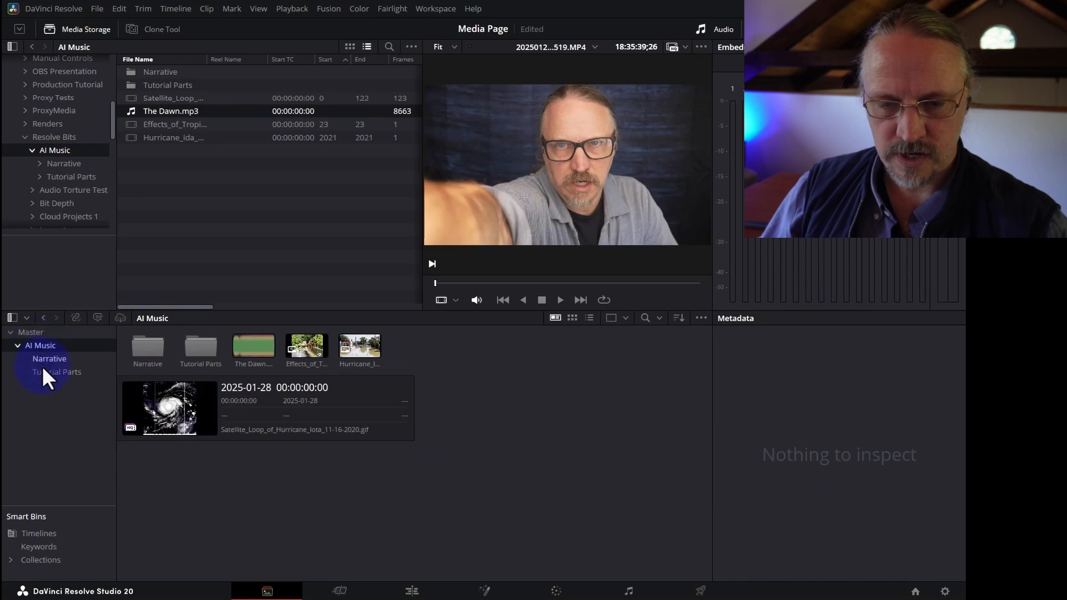
pyautogui.click(41, 369)
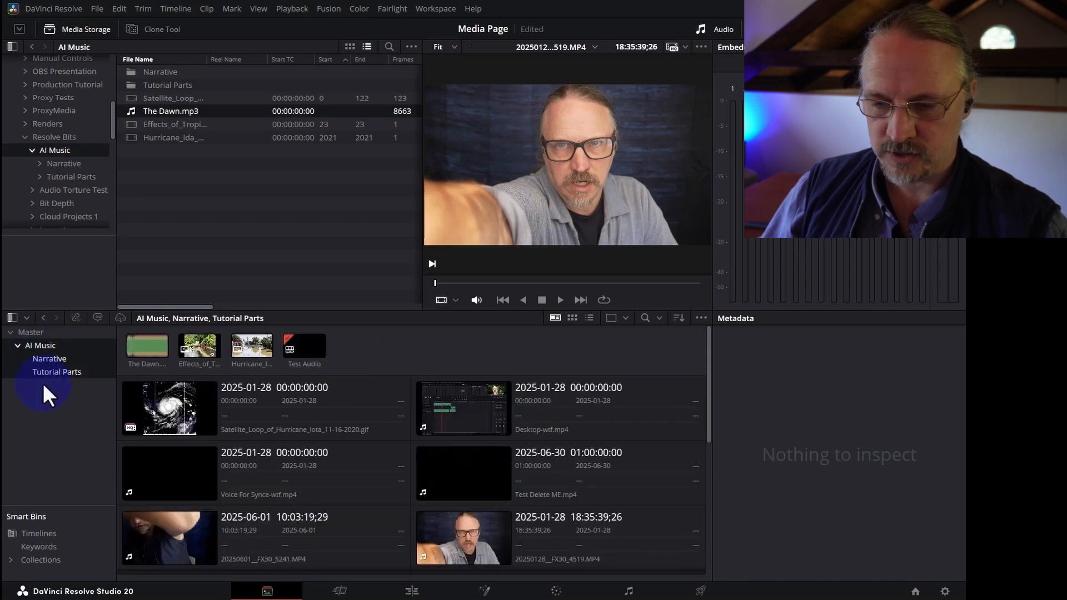
pyautogui.click(535, 384)
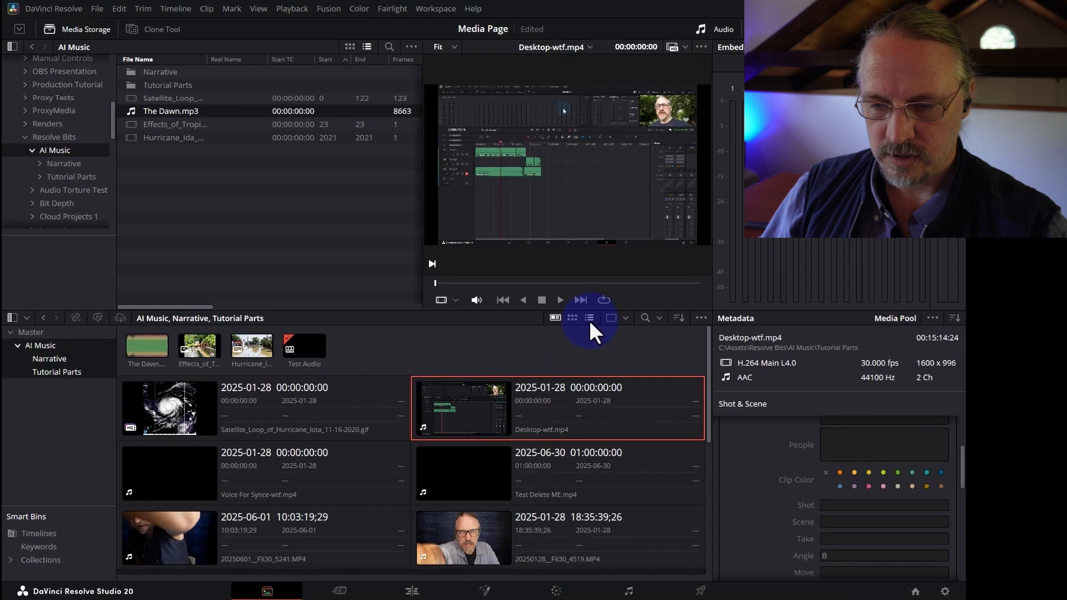
pyautogui.click(589, 317)
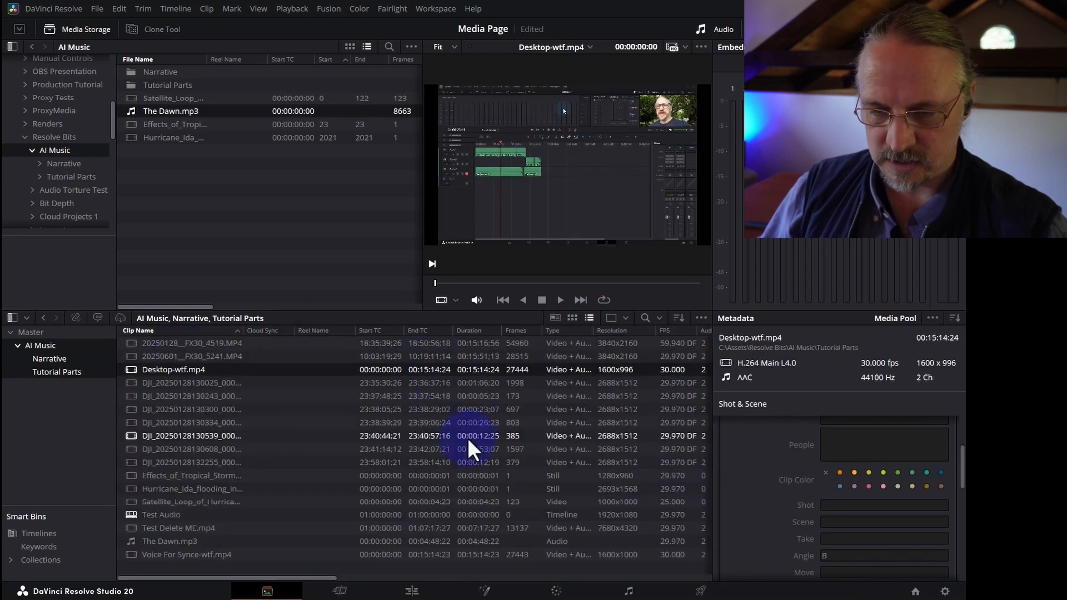
pyautogui.moveTo(242, 578); pyautogui.dragTo(3, 594)
pyautogui.rightClick(329, 332)
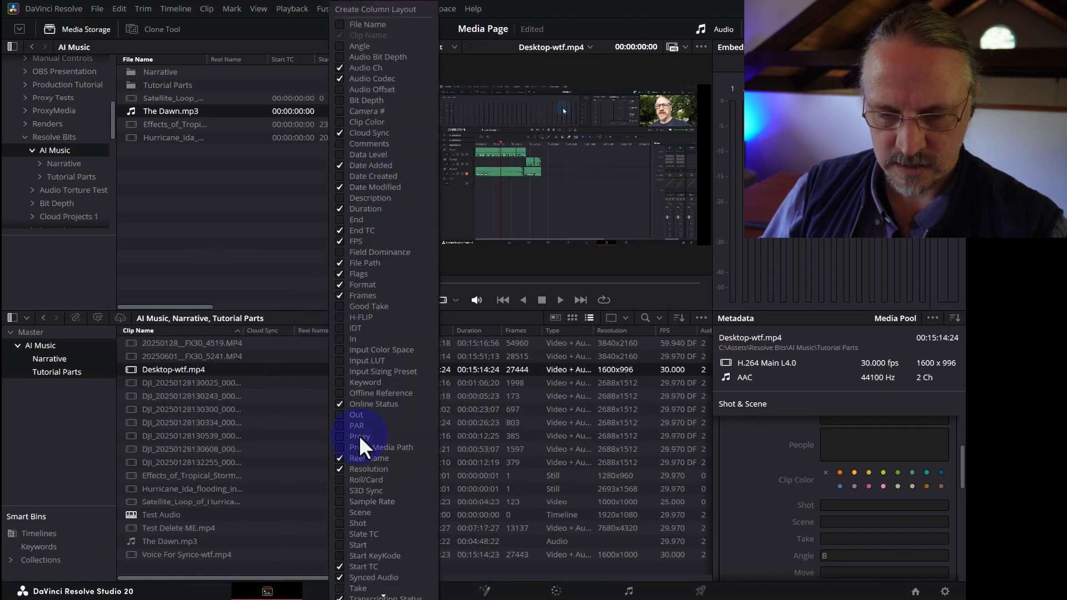
pyautogui.click(345, 48)
pyautogui.click(295, 441)
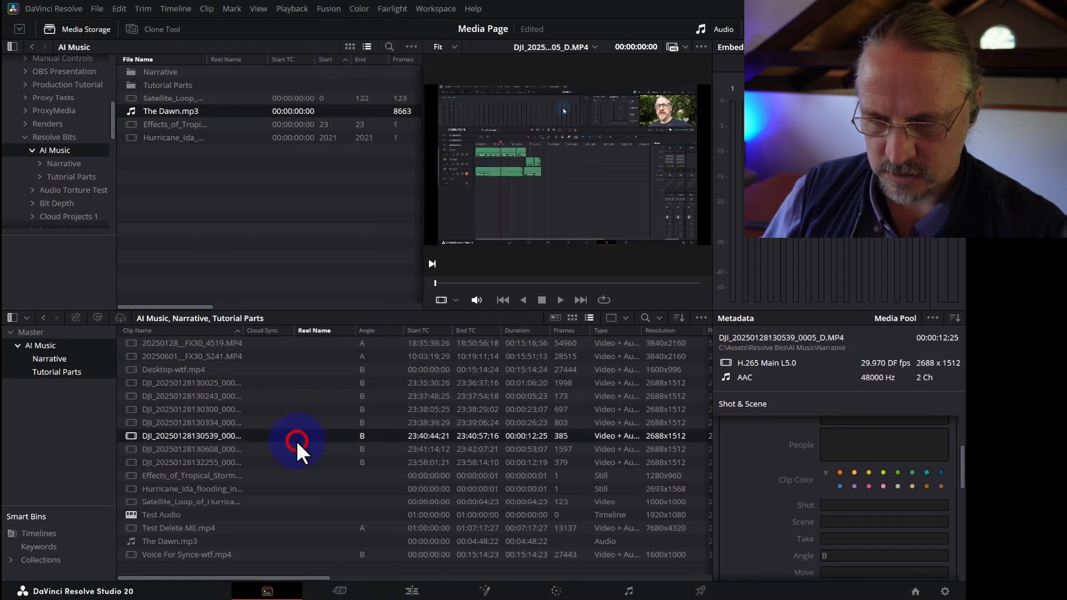
pyautogui.click(295, 441)
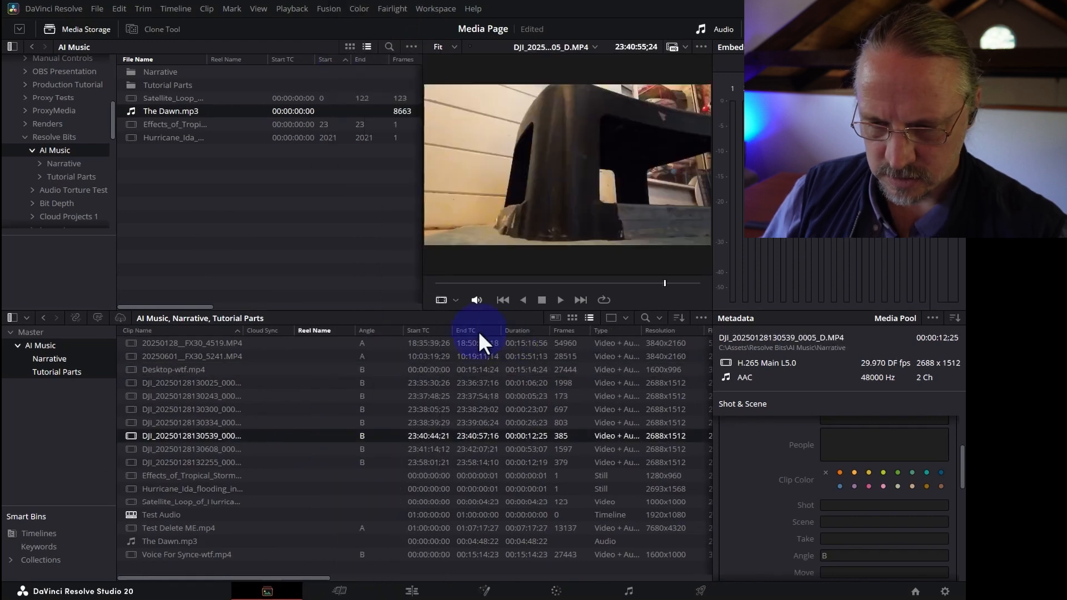
# Sort the combined clip list by the Angle column and review the Shot & Scene metadata fields of the selected clip.
pyautogui.click(373, 333)
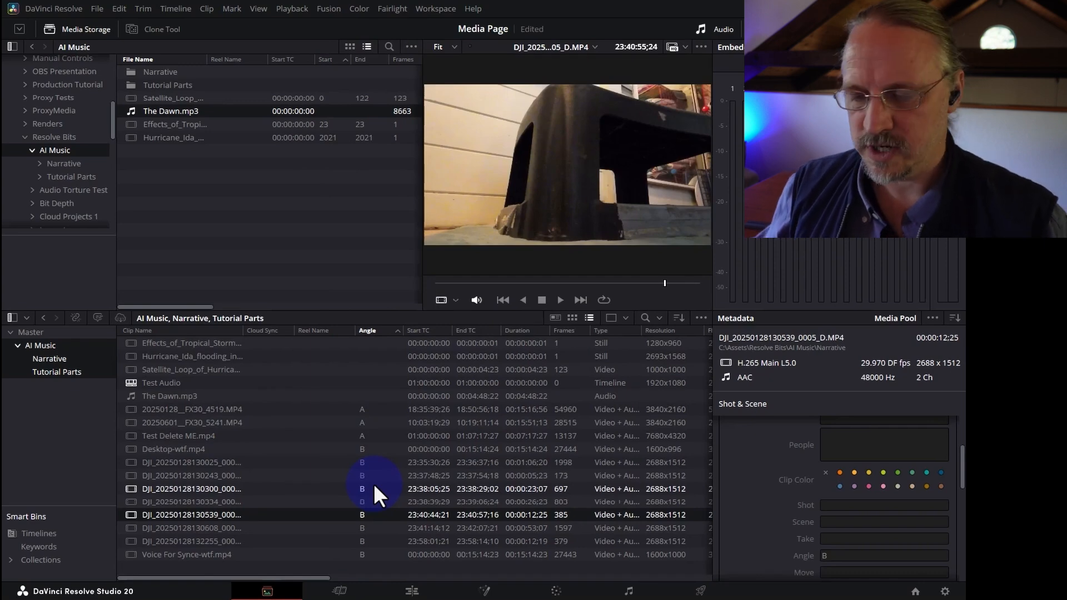
pyautogui.scroll(-5, 939, 489)
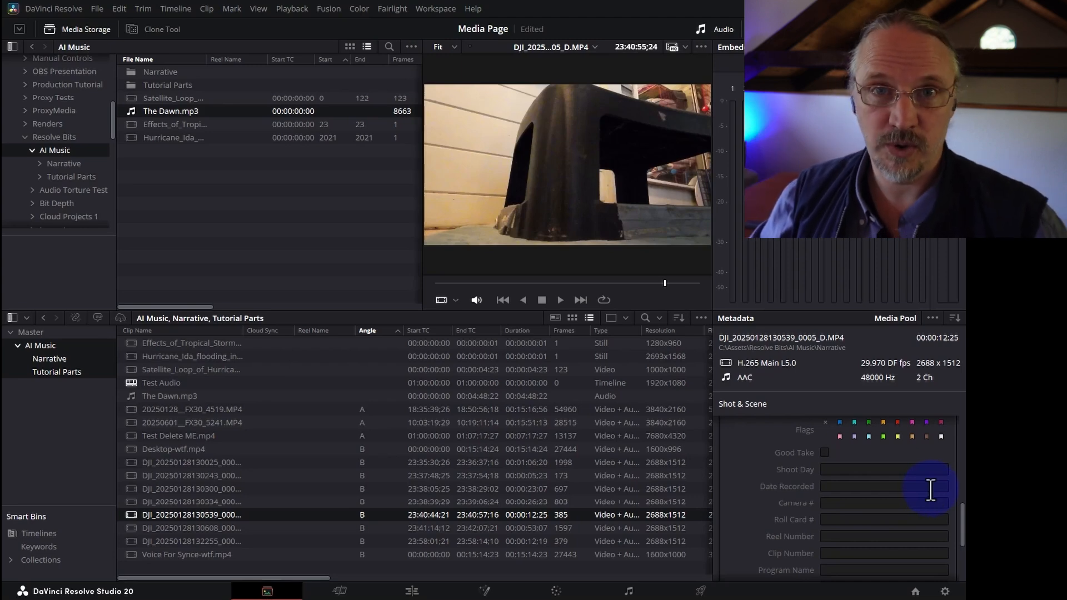
pyautogui.scroll(-2, 852, 539)
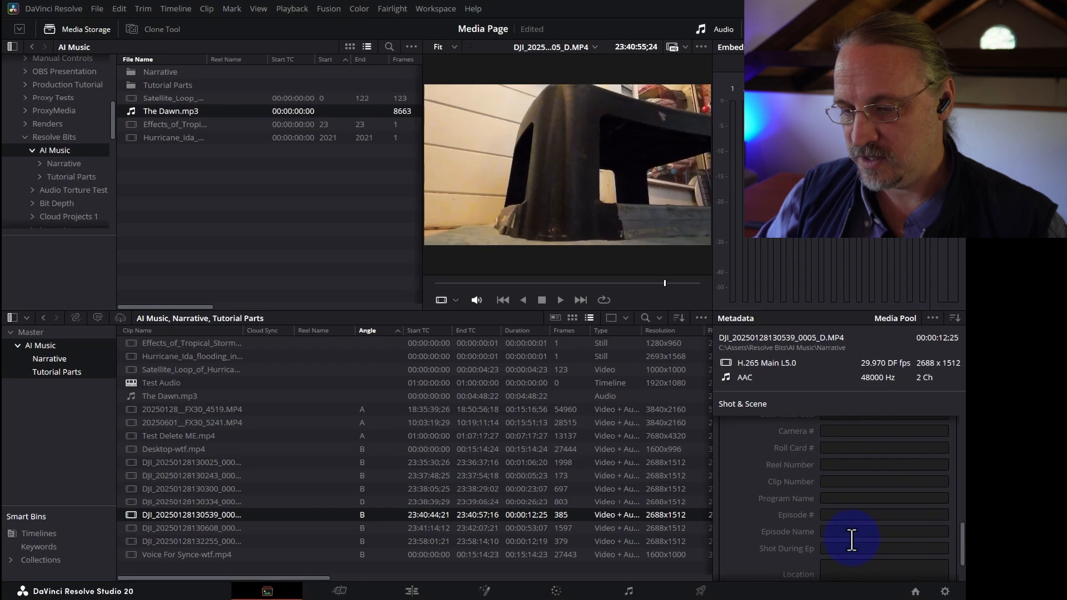
pyautogui.scroll(-1, 852, 540)
pyautogui.scroll(-1, 851, 540)
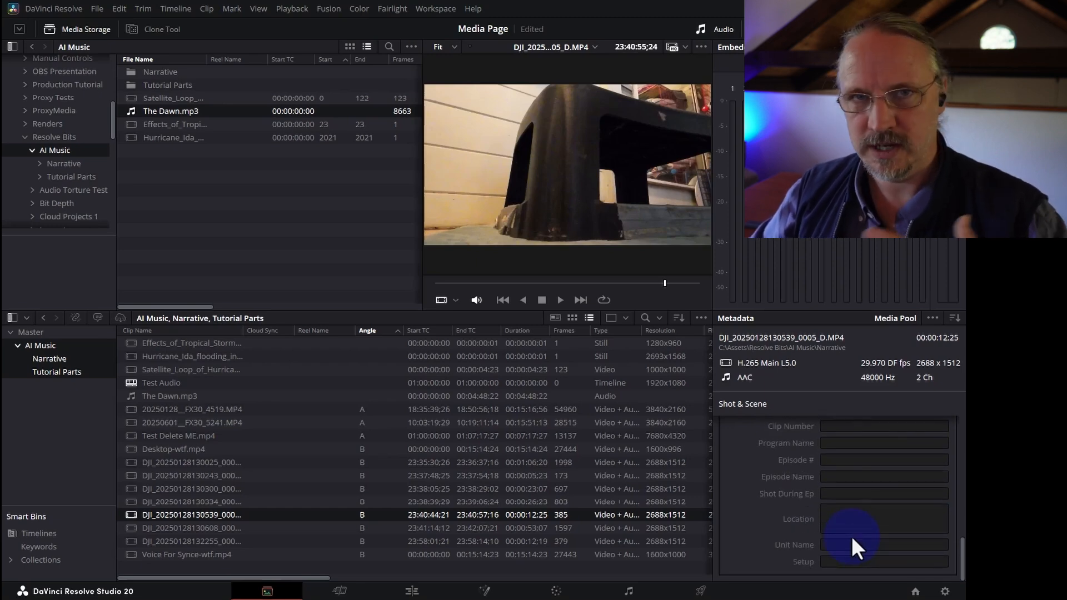
pyautogui.scroll(5, 852, 536)
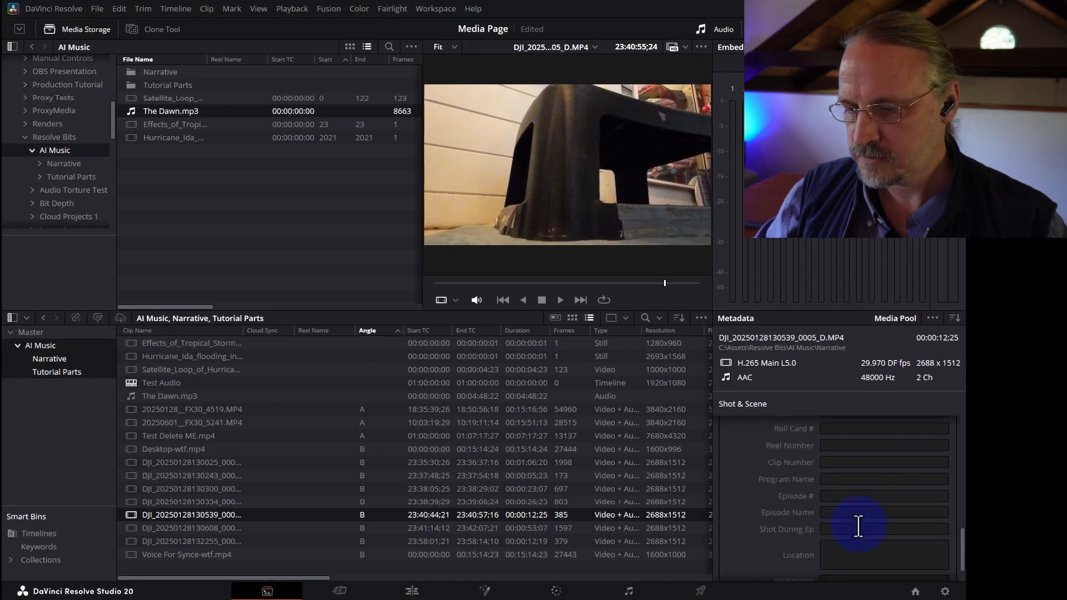
pyautogui.scroll(3, 859, 525)
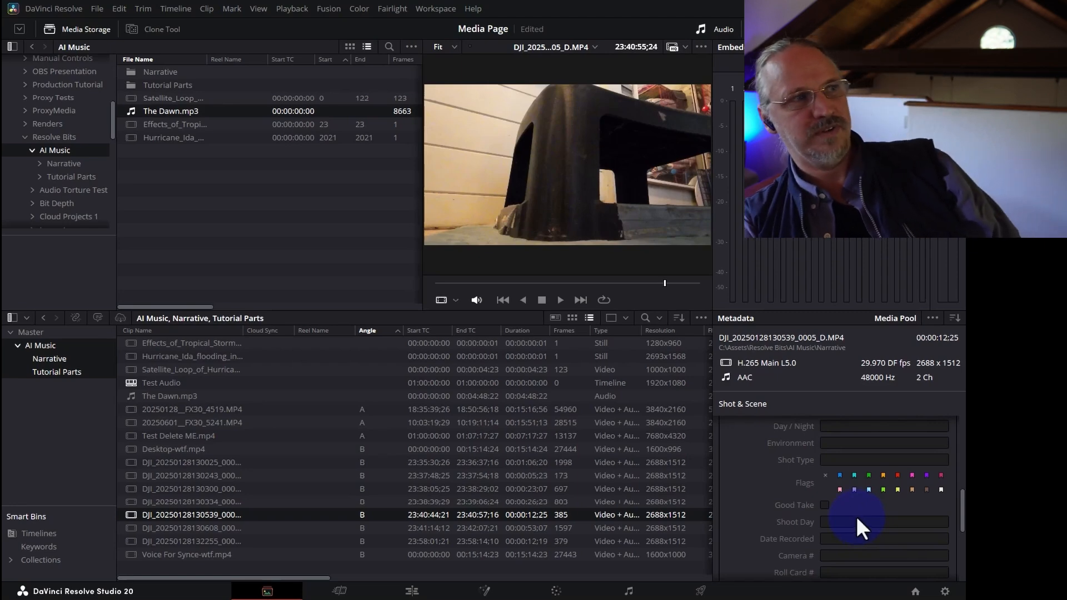
pyautogui.scroll(3, 860, 519)
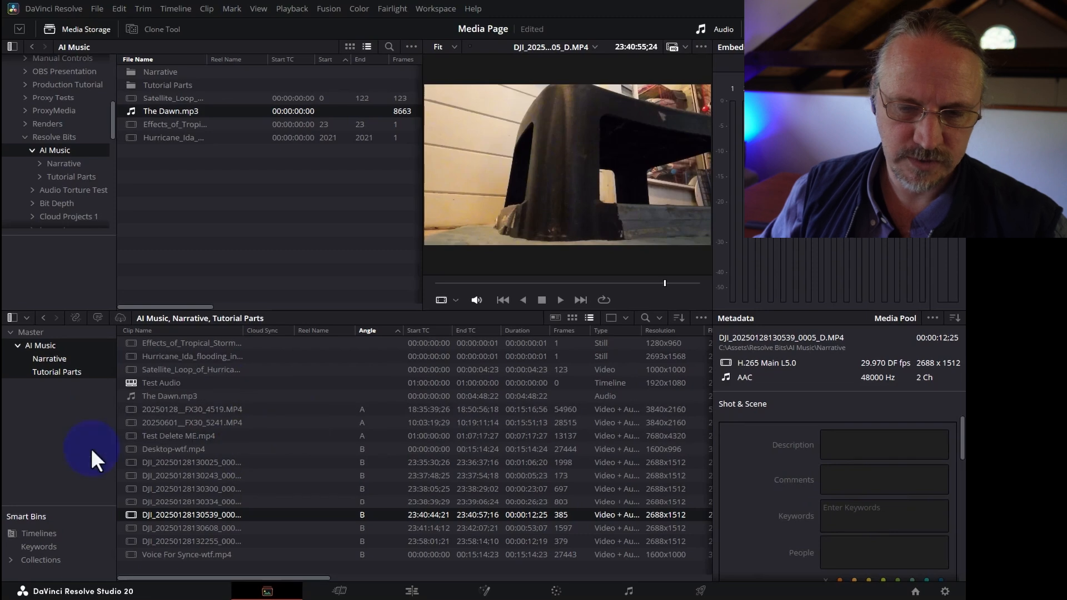
# Show the Narrative bin's clips in metadata view and add the keyword studio to 20250601__FX30_5241.MP4.
pyautogui.click(72, 360)
pyautogui.click(56, 425)
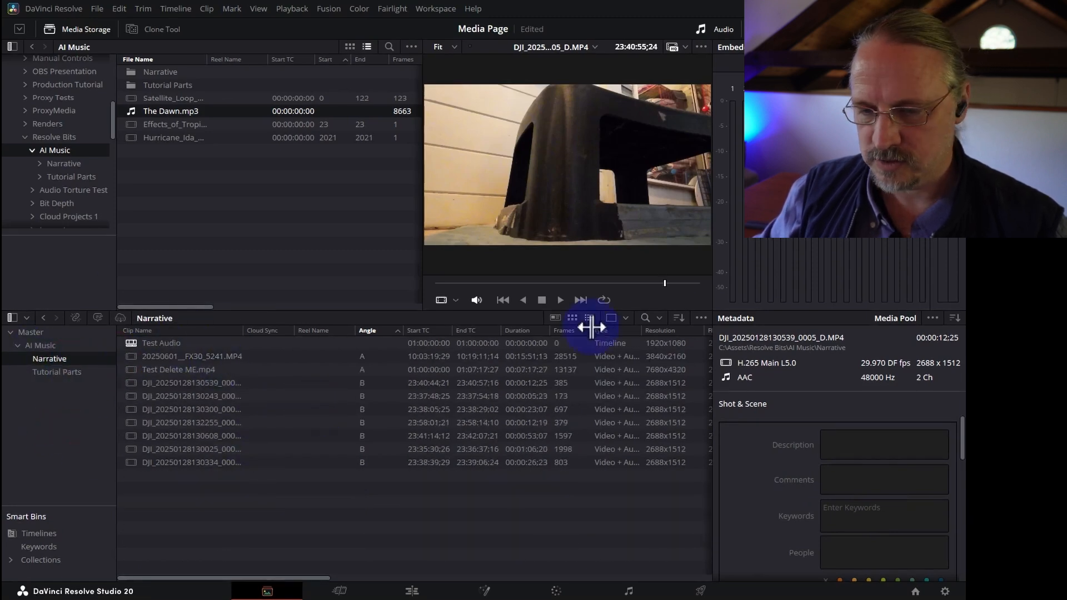
pyautogui.click(557, 318)
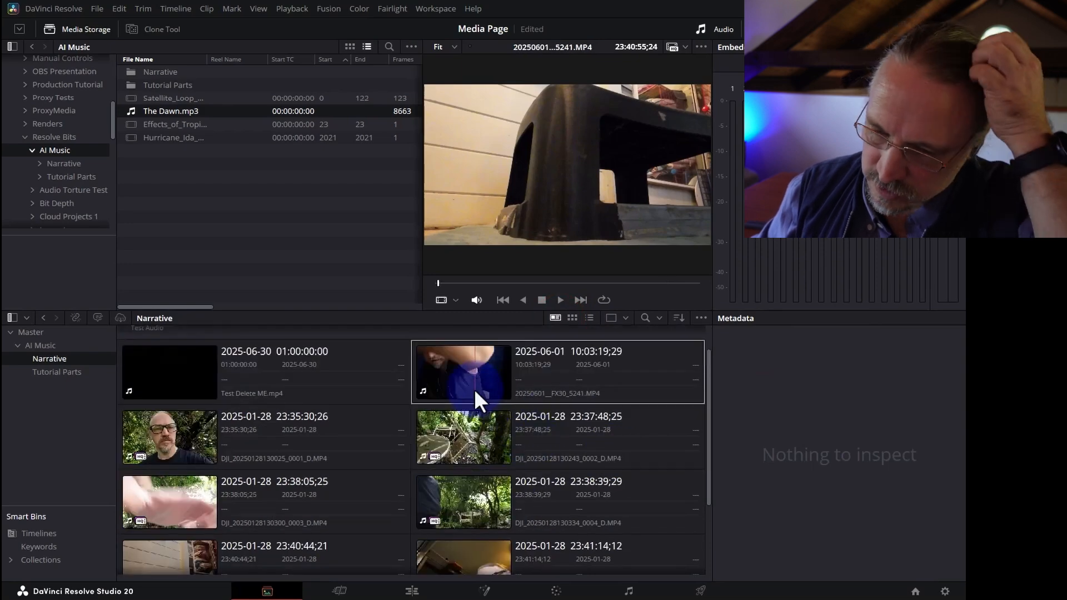
pyautogui.click(475, 389)
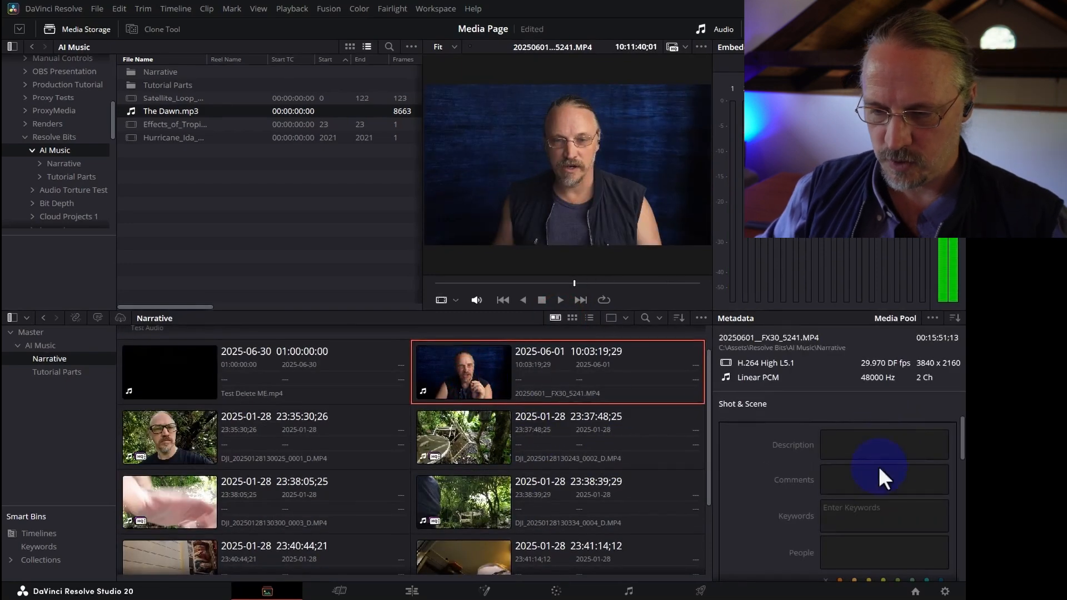
pyautogui.click(890, 508)
pyautogui.write('studio')
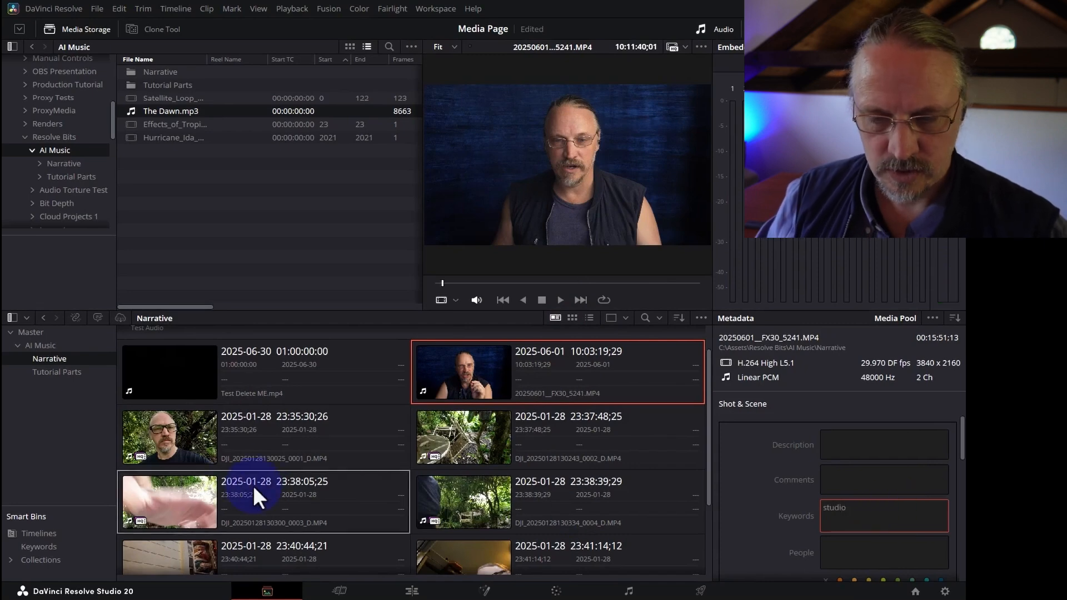
pyautogui.click(129, 435)
pyautogui.scroll(1, 129, 434)
pyautogui.click(873, 508)
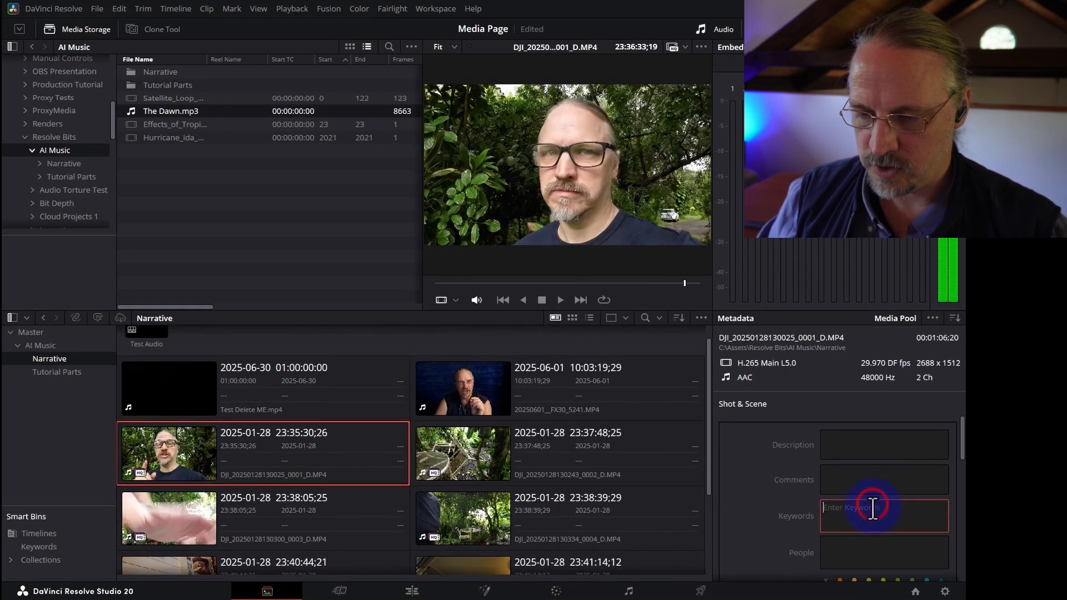
pyautogui.write('outdoors')
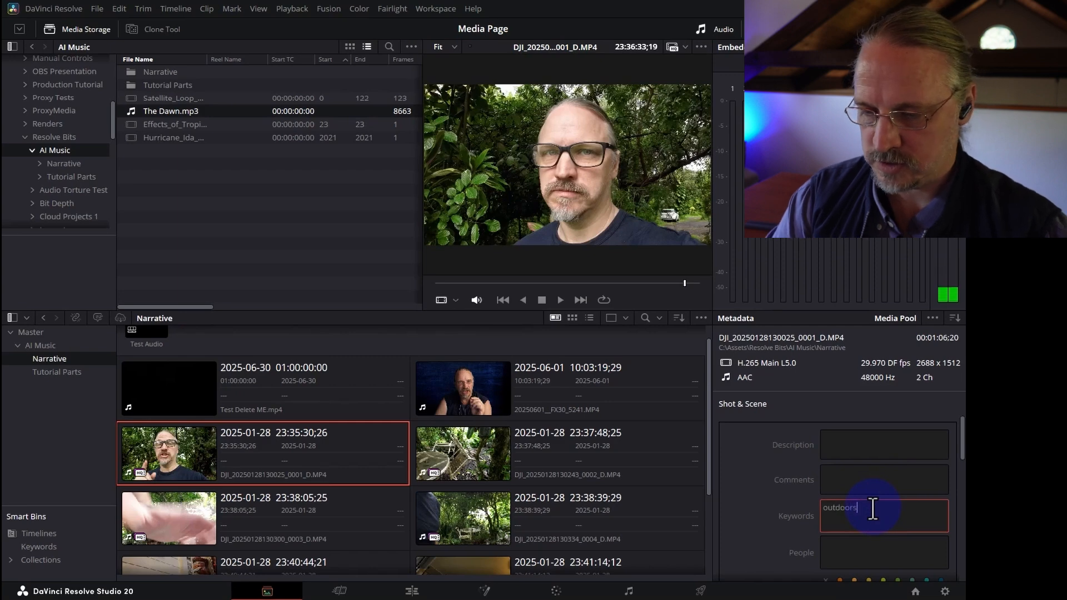
pyautogui.press('Return')
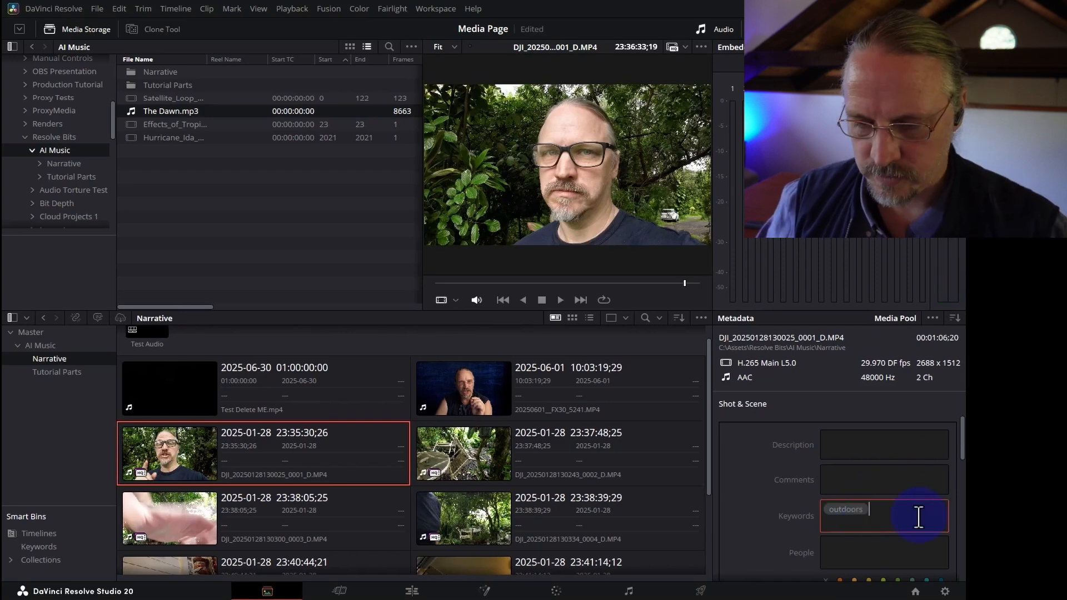
pyautogui.click(558, 408)
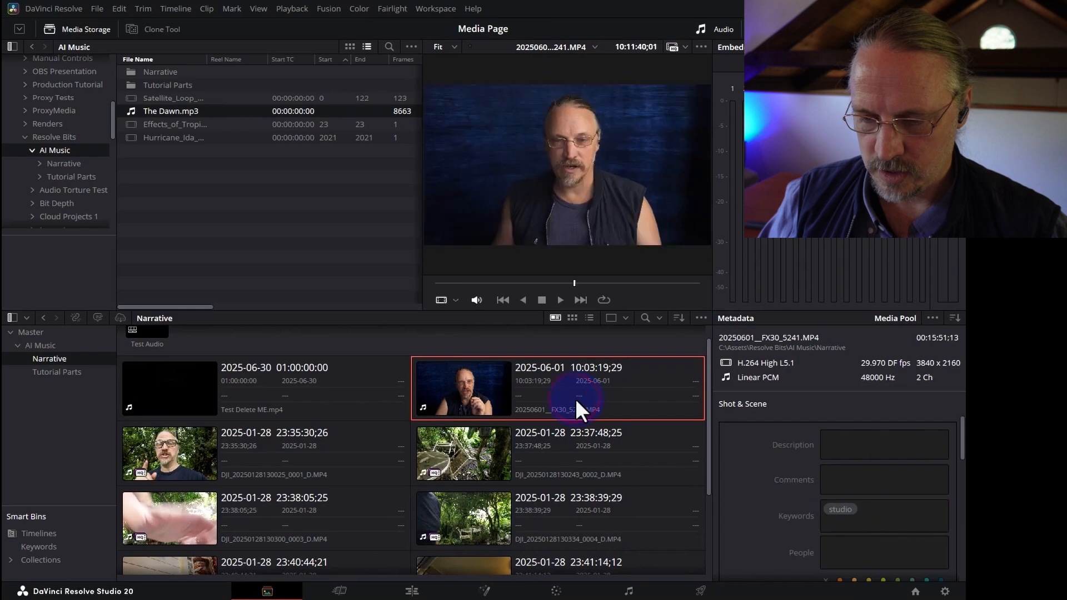
pyautogui.scroll(-4, 560, 468)
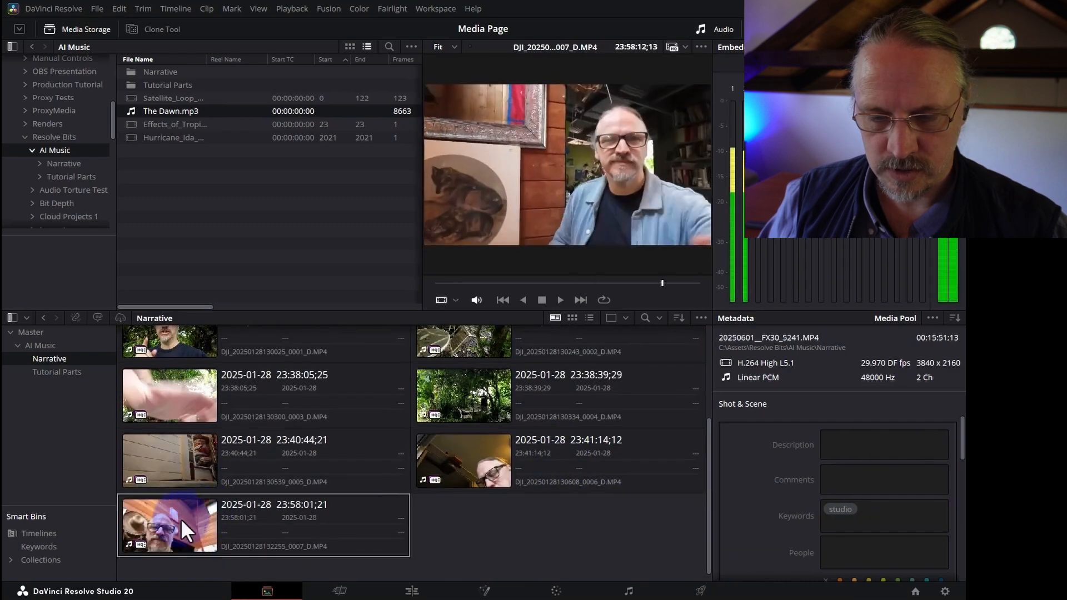
pyautogui.scroll(4, 425, 475)
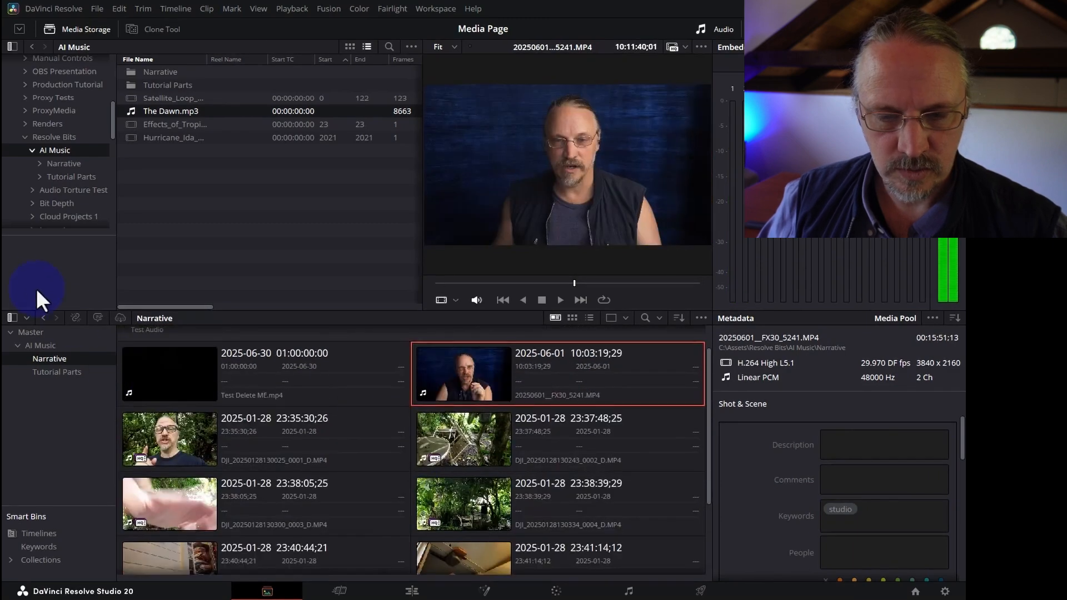
# Add the keyword studio to the 20250128__FX30_4519.MP4 clip in the Tutorial Parts bin.
pyautogui.click(55, 372)
pyautogui.click(183, 415)
pyautogui.click(876, 475)
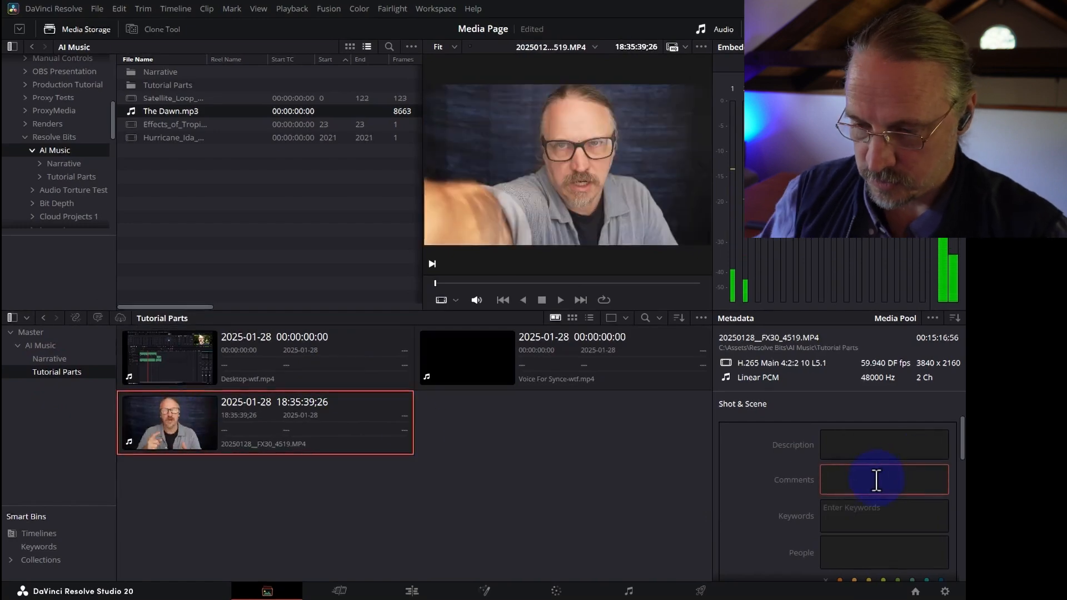
pyautogui.click(850, 520)
pyautogui.write('studio')
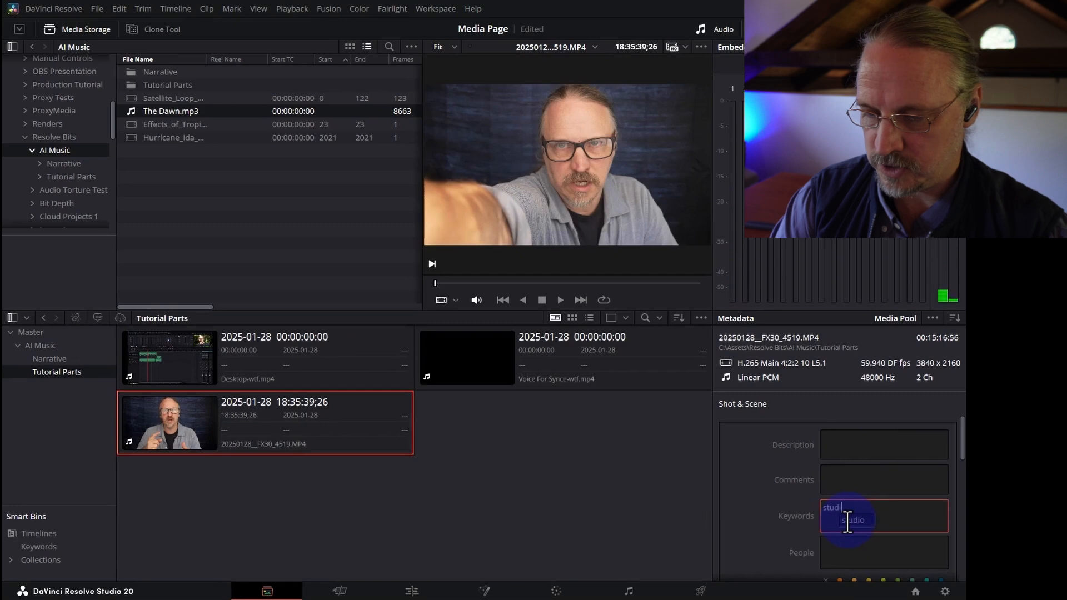
pyautogui.click(881, 523)
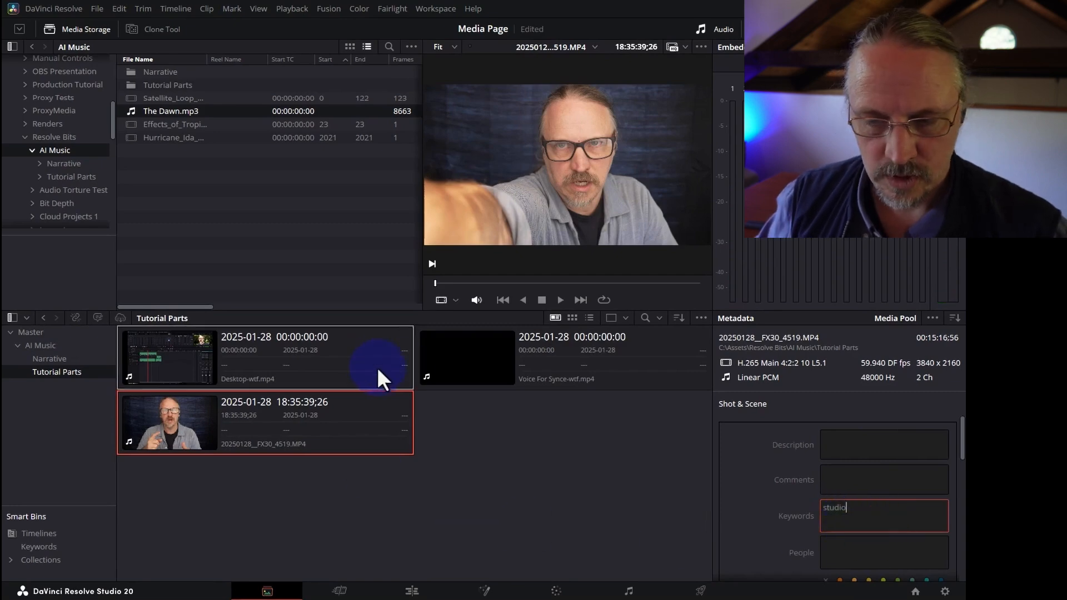
pyautogui.click(64, 360)
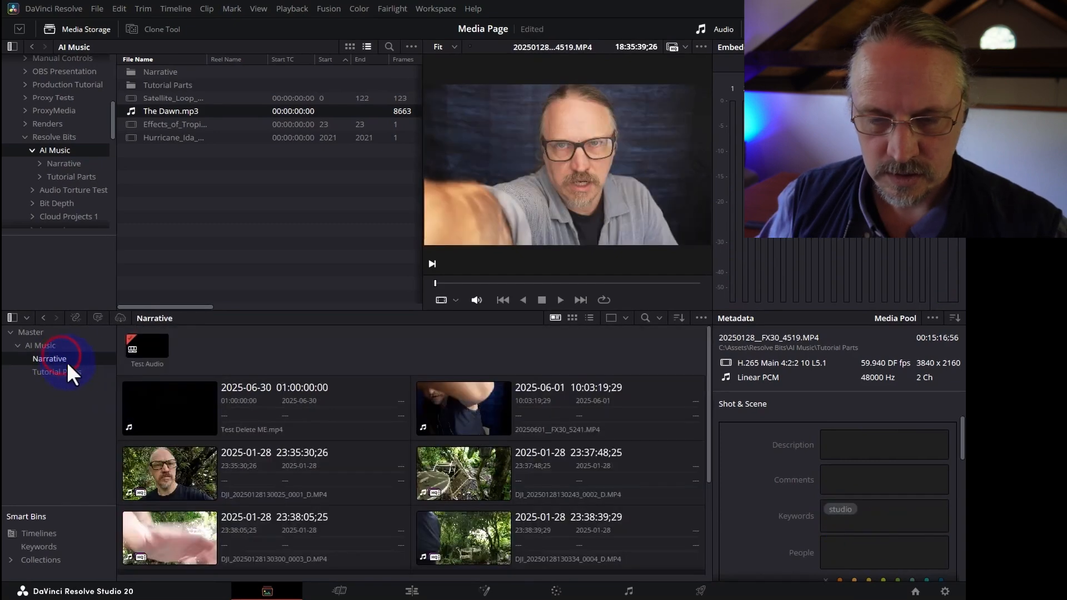
pyautogui.scroll(-1, 384, 478)
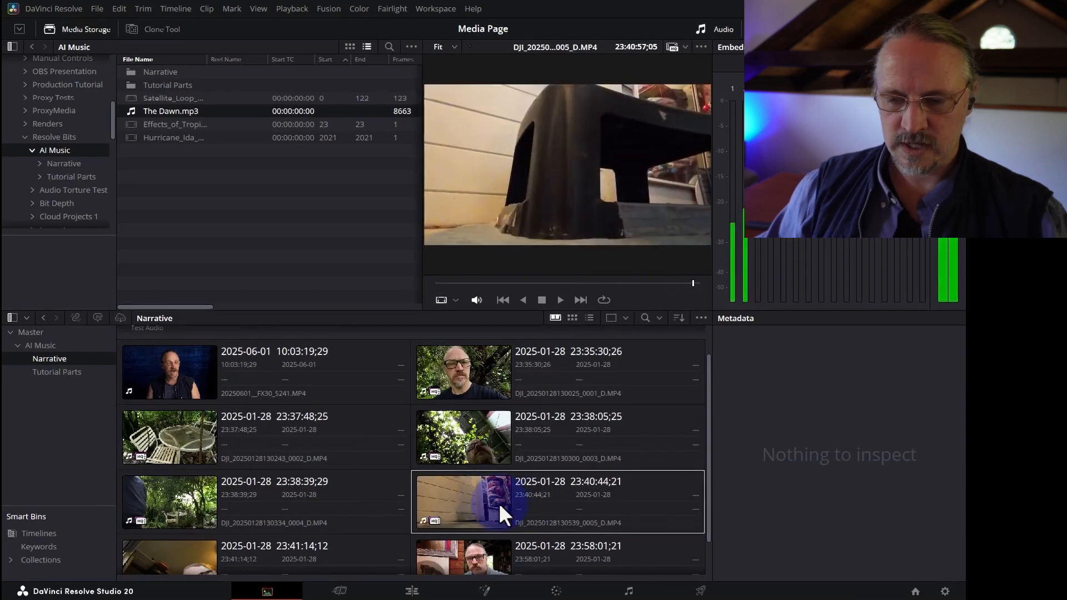
pyautogui.click(488, 502)
pyautogui.click(872, 513)
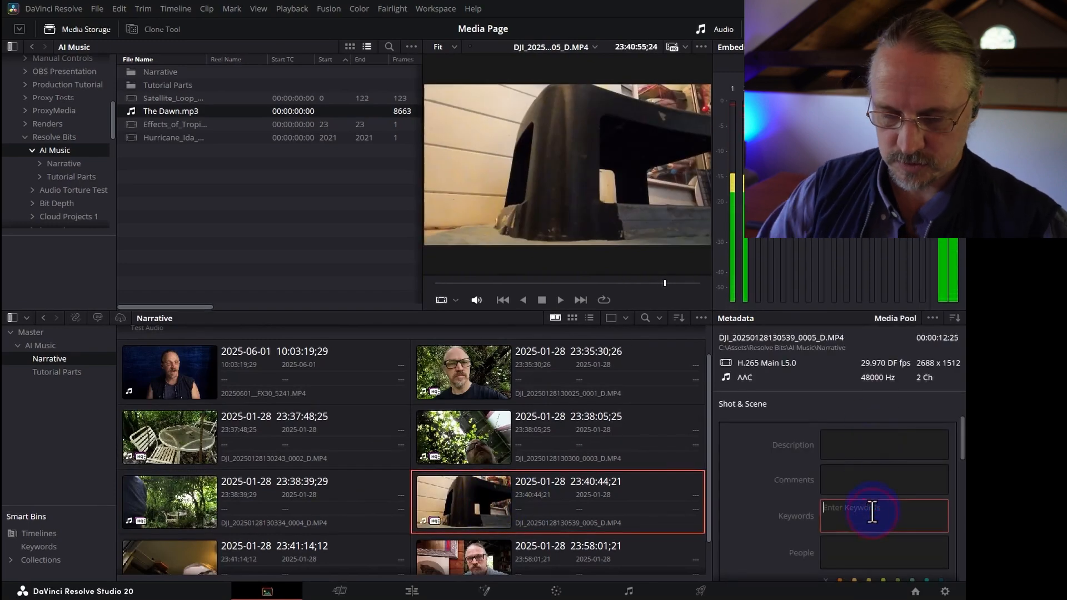
pyautogui.write('indoors')
pyautogui.press('Return')
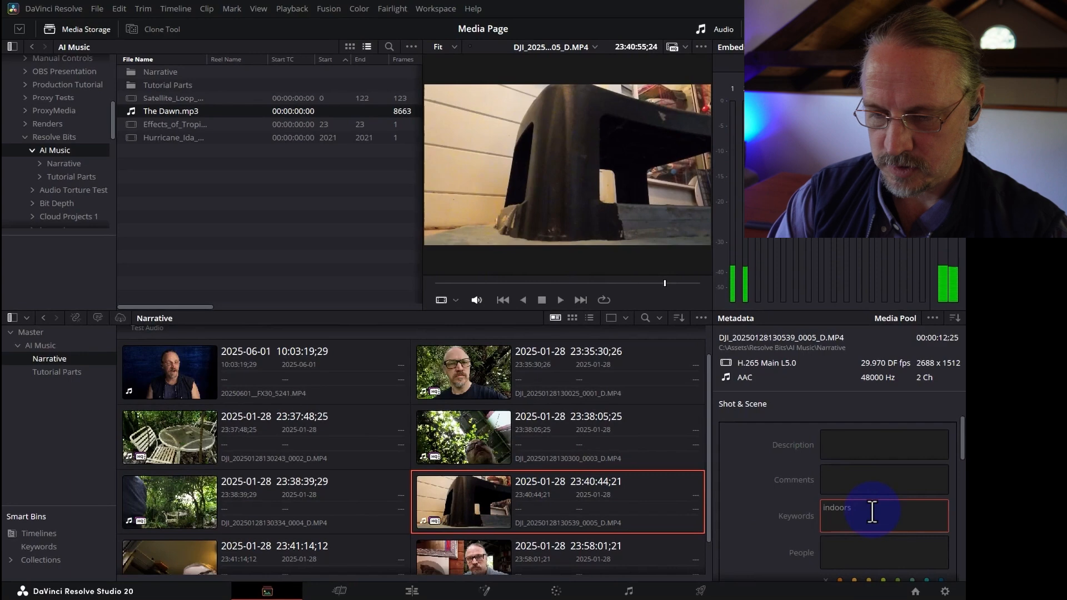
pyautogui.scroll(-1, 589, 482)
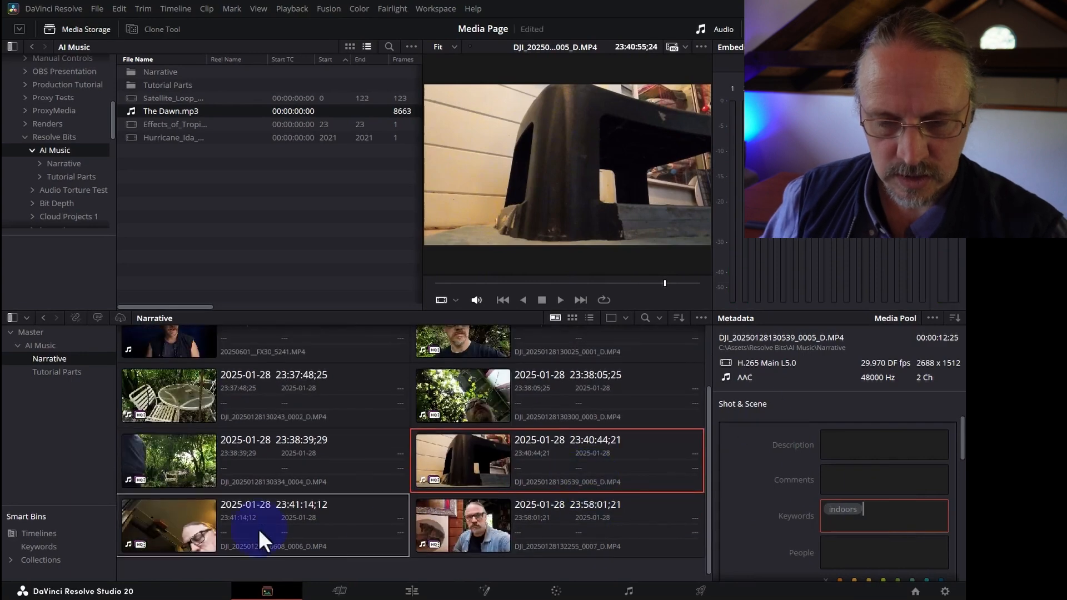
pyautogui.click(196, 526)
pyautogui.keyDown('ctrl'); pyautogui.click(445, 542); pyautogui.keyUp('ctrl')
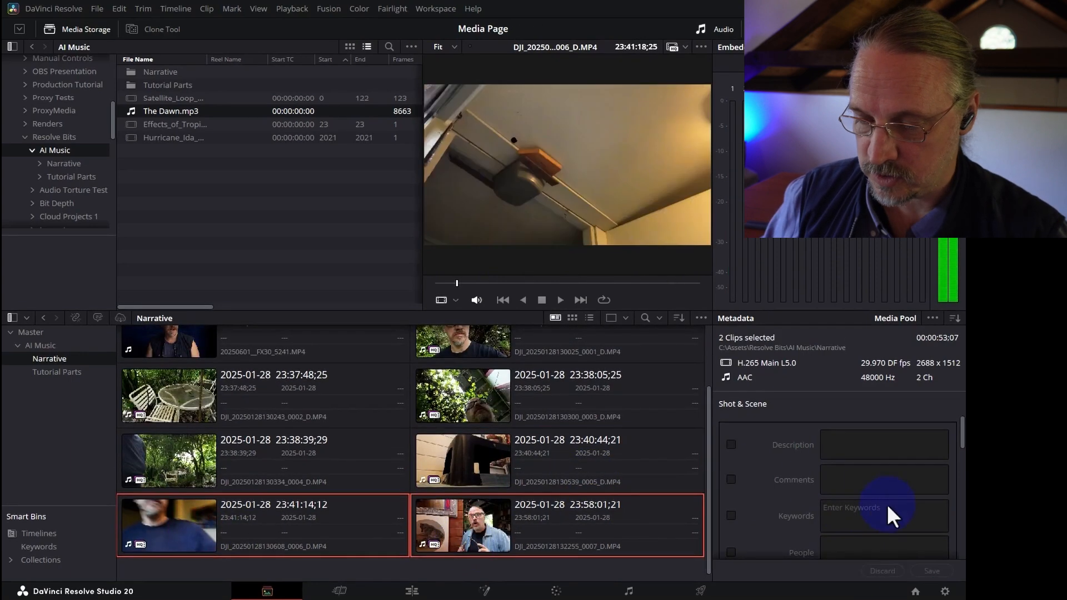
pyautogui.click(874, 520)
pyautogui.write('indors')
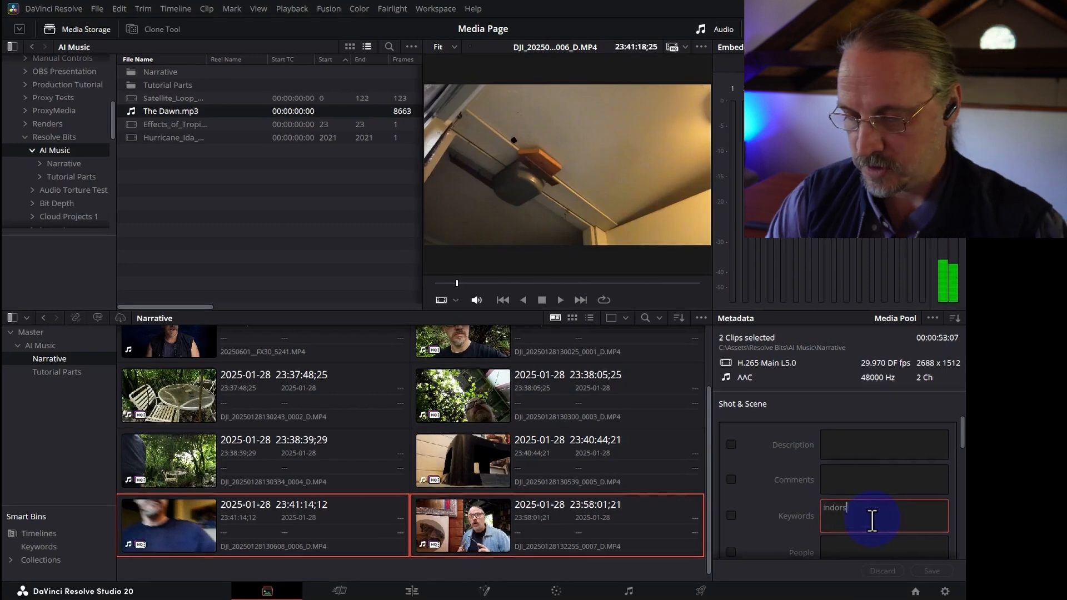
pyautogui.press('BackSpace')
pyautogui.press('BackSpace')
pyautogui.write('o')
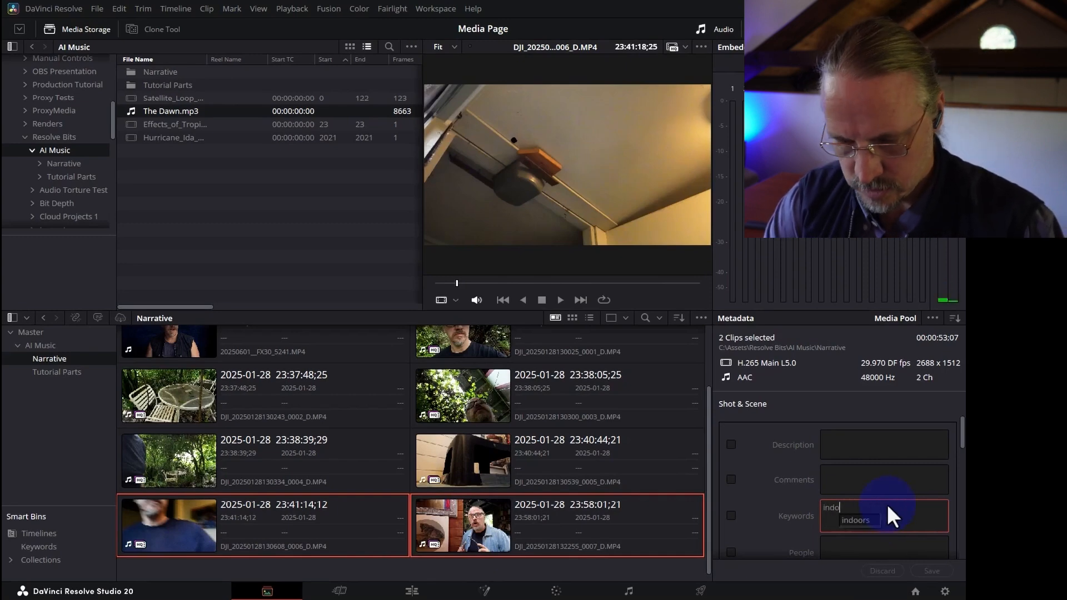
pyautogui.write('rs')
pyautogui.press('Return')
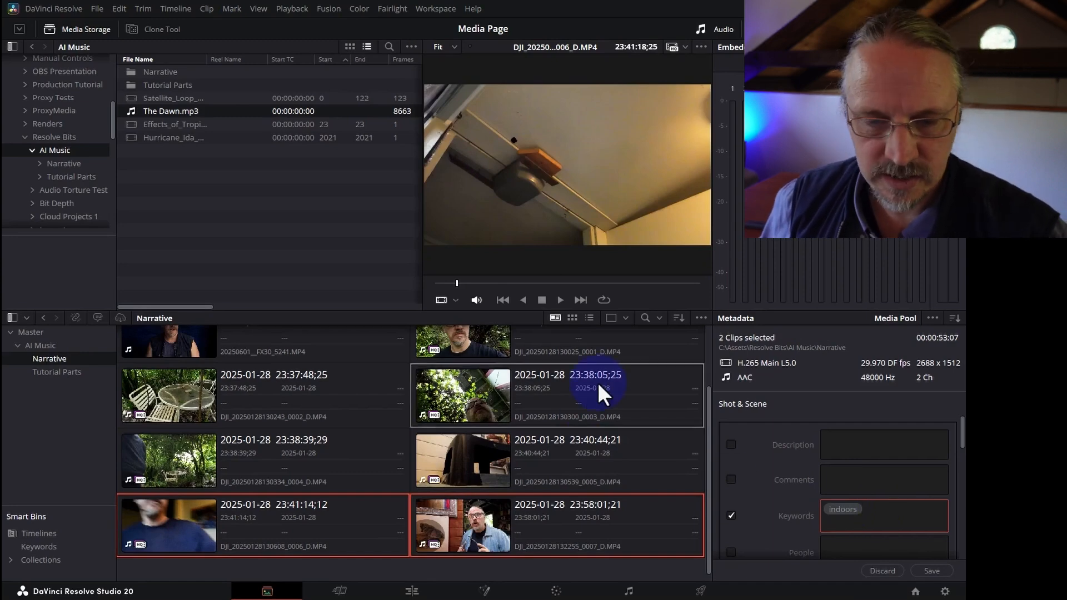
# Search the Master, AI Music, Narrative and Tutorial Parts bins for indoors, filtering by All Fields.
pyautogui.click(53, 344)
pyautogui.click(44, 333)
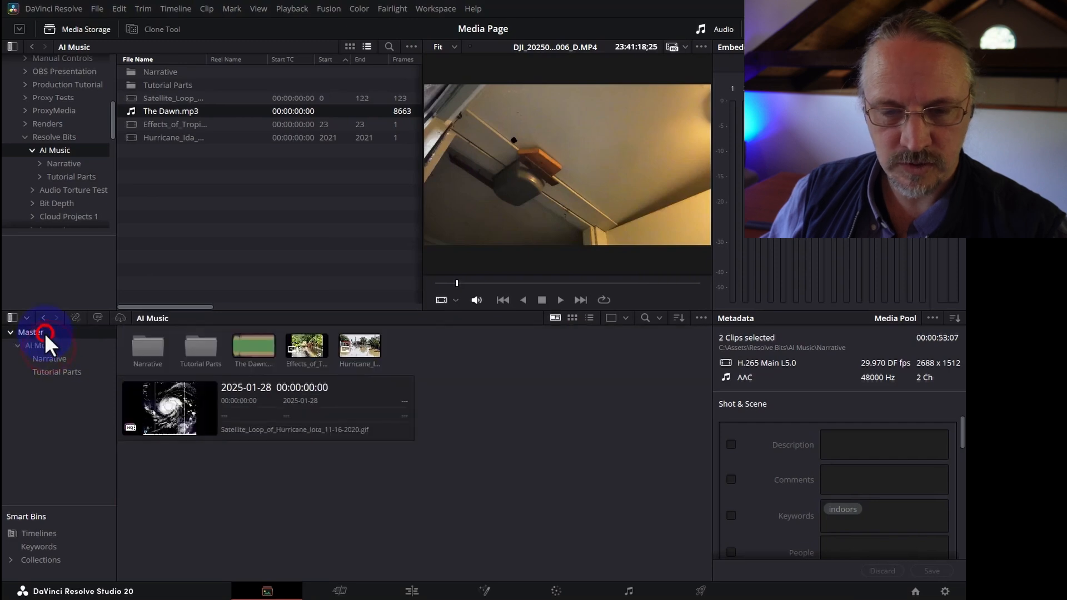
pyautogui.click(645, 318)
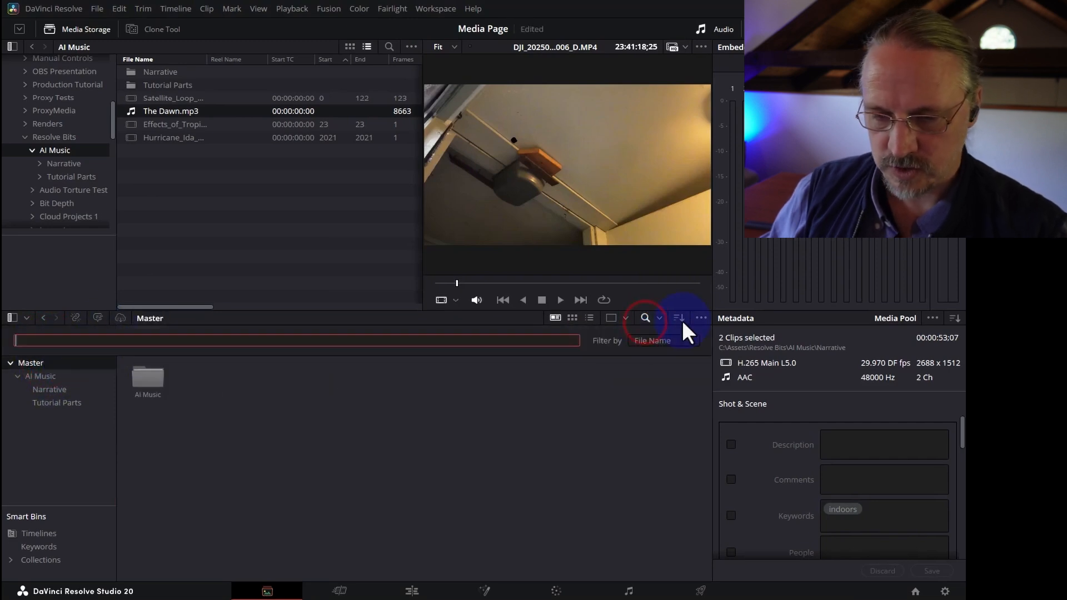
pyautogui.write('indoors')
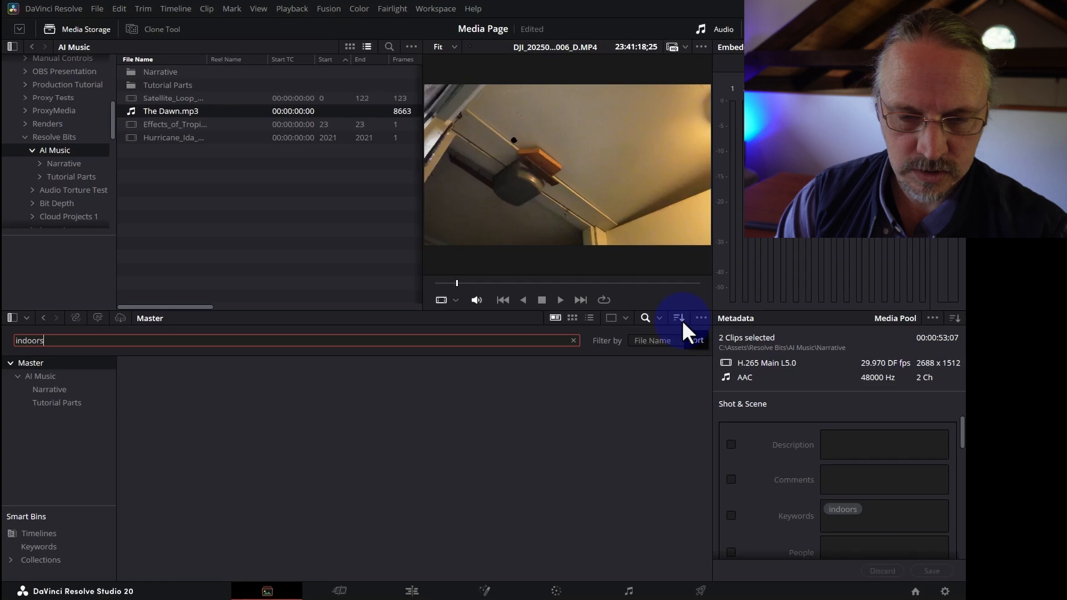
pyautogui.keyDown('shift'); pyautogui.click(62, 403); pyautogui.keyUp('shift')
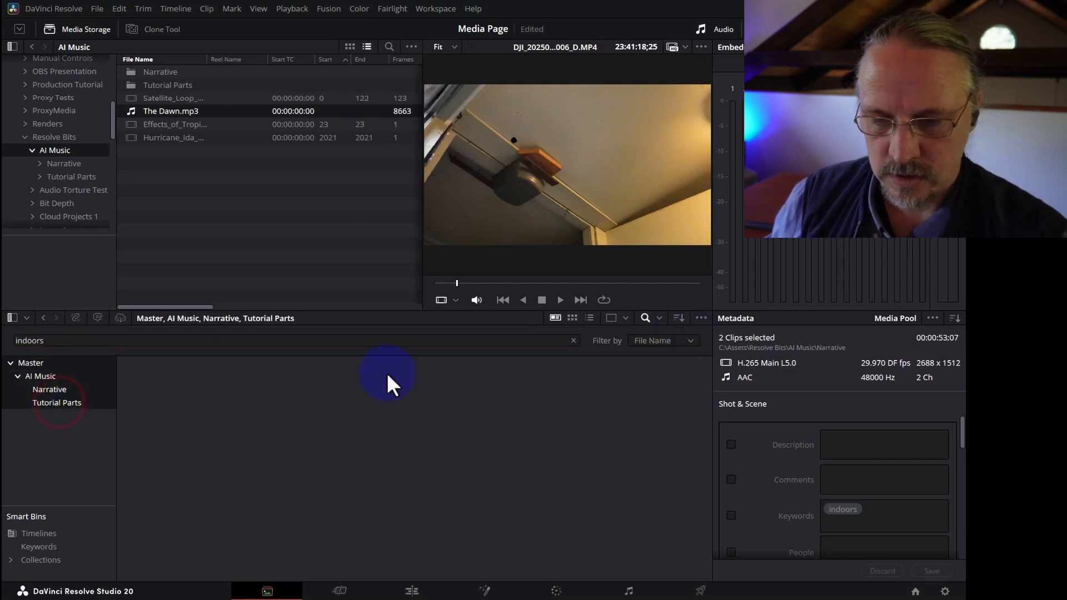
pyautogui.click(662, 344)
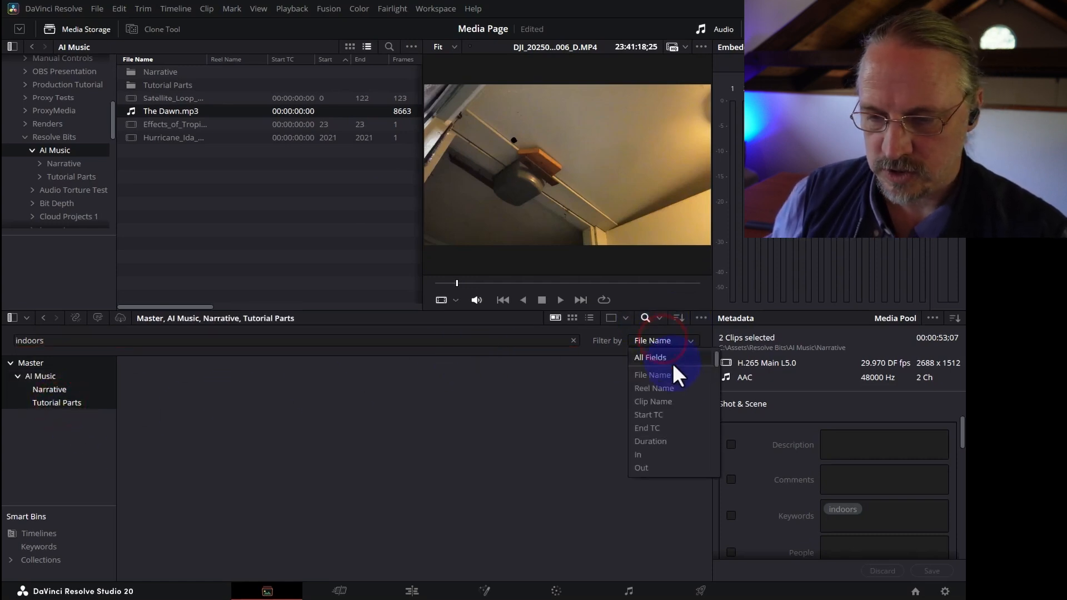
pyautogui.click(675, 359)
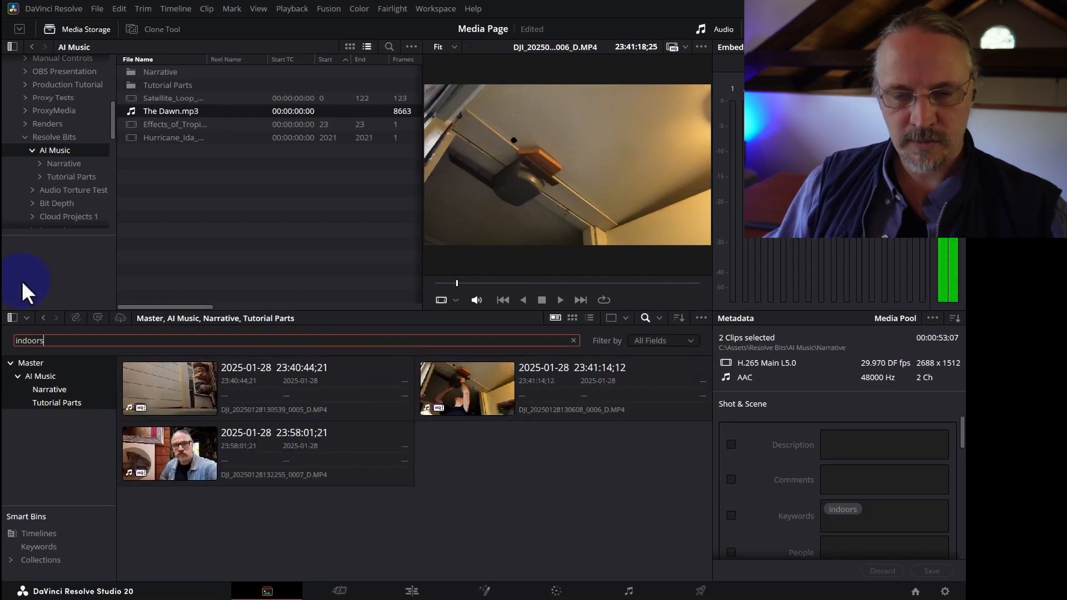
# Replace the media pool search term with stud to find studio clips across the Master, AI Music, Narrative and Tutorial Parts bins.
pyautogui.doubleClick(61, 341)
pyautogui.write('out')
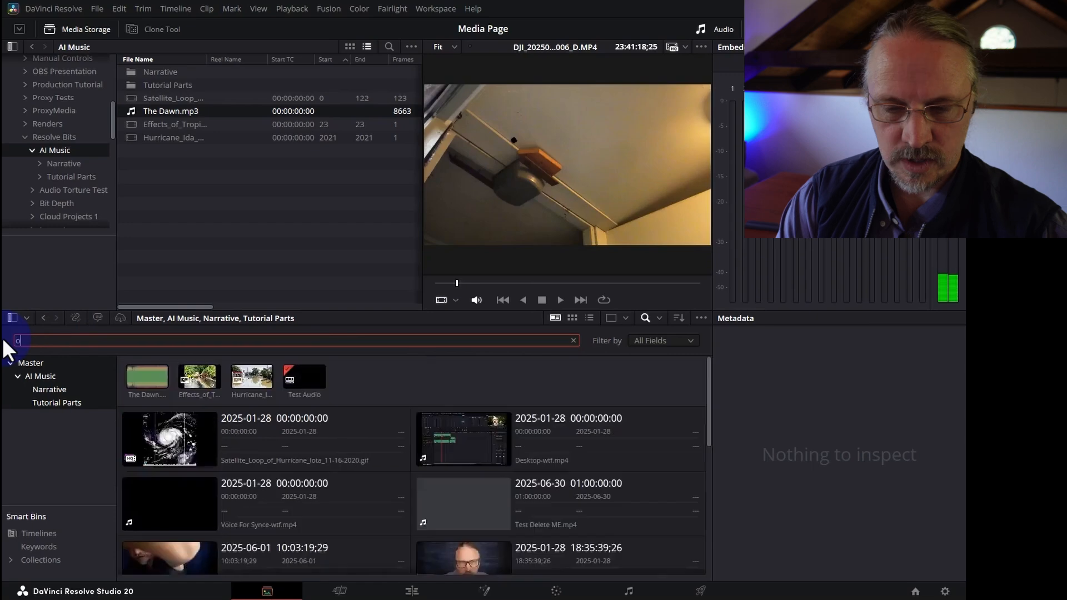
pyautogui.press('BackSpace')
pyautogui.press('BackSpace')
pyautogui.press('BackSpace')
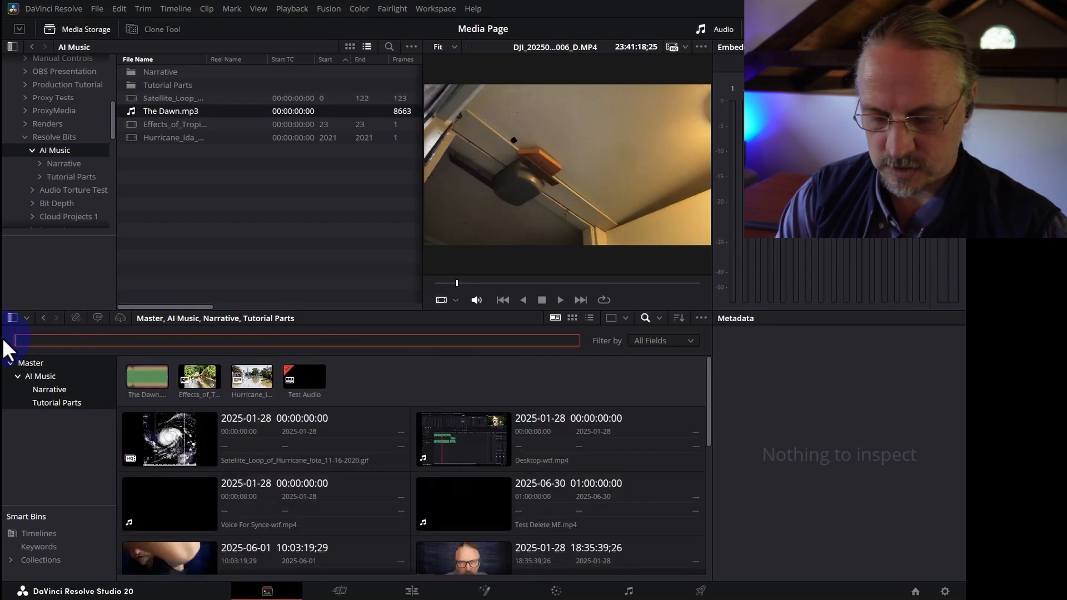
pyautogui.write('stud')
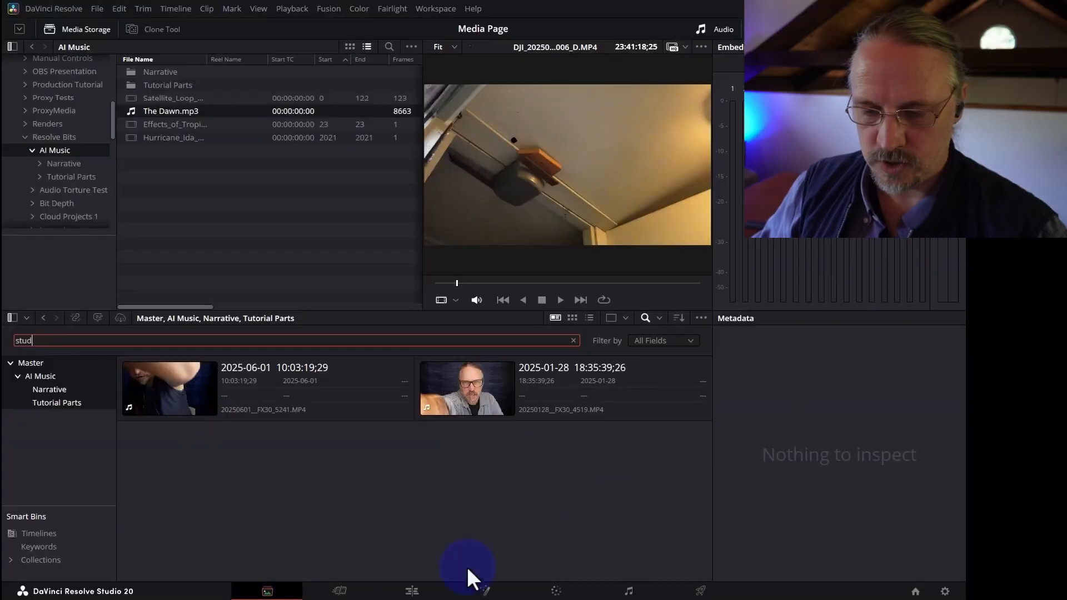
# Switch to the Edit page and search its media pool for studio, filtering by All Fields.
pyautogui.click(414, 587)
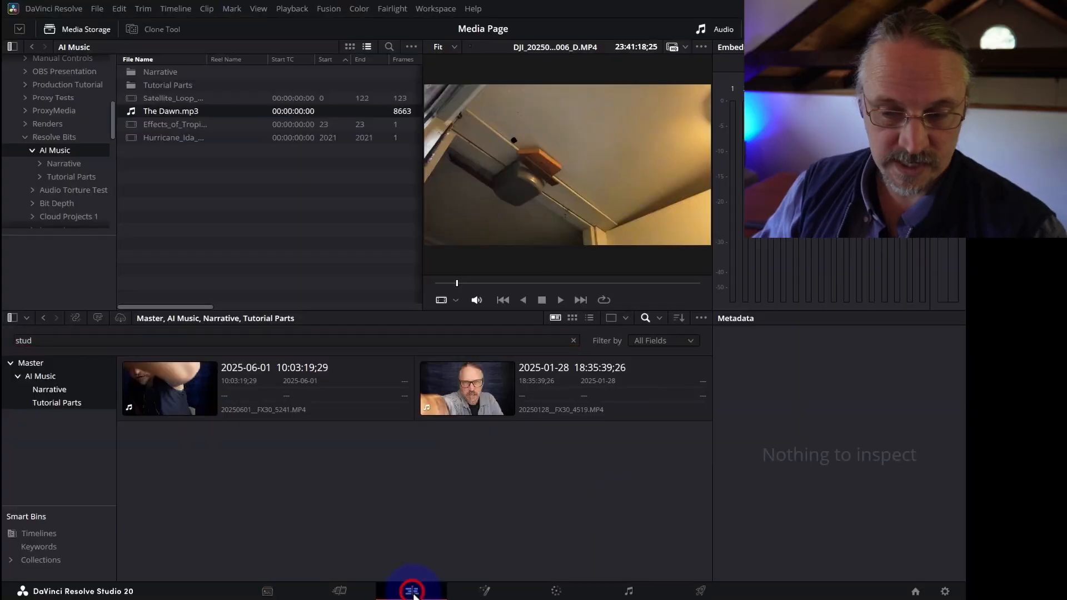
pyautogui.click(129, 313)
pyautogui.click(207, 47)
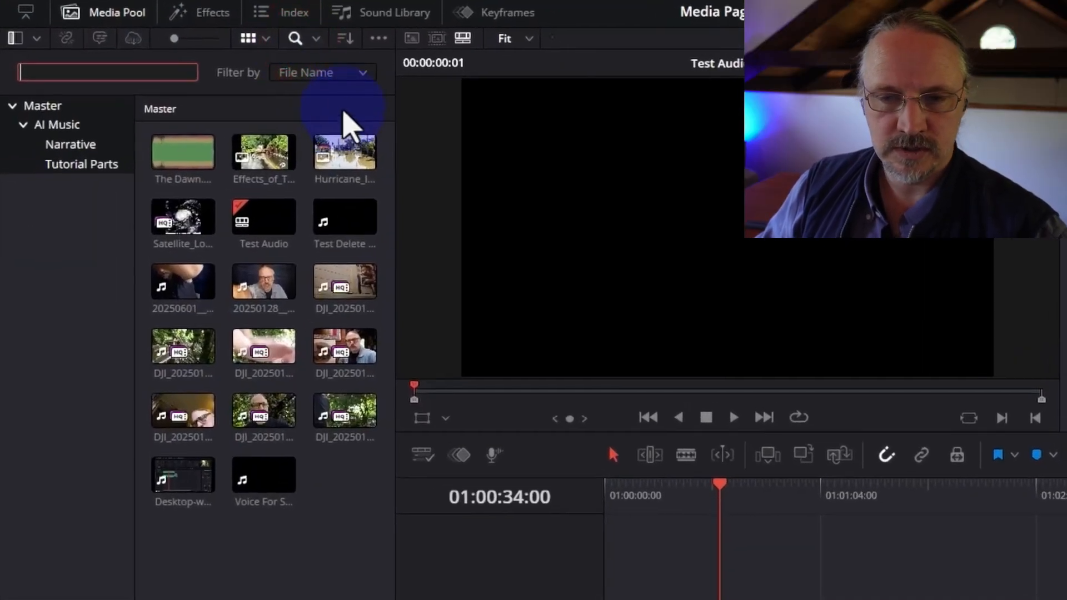
pyautogui.click(222, 69)
pyautogui.click(323, 95)
pyautogui.click(139, 72)
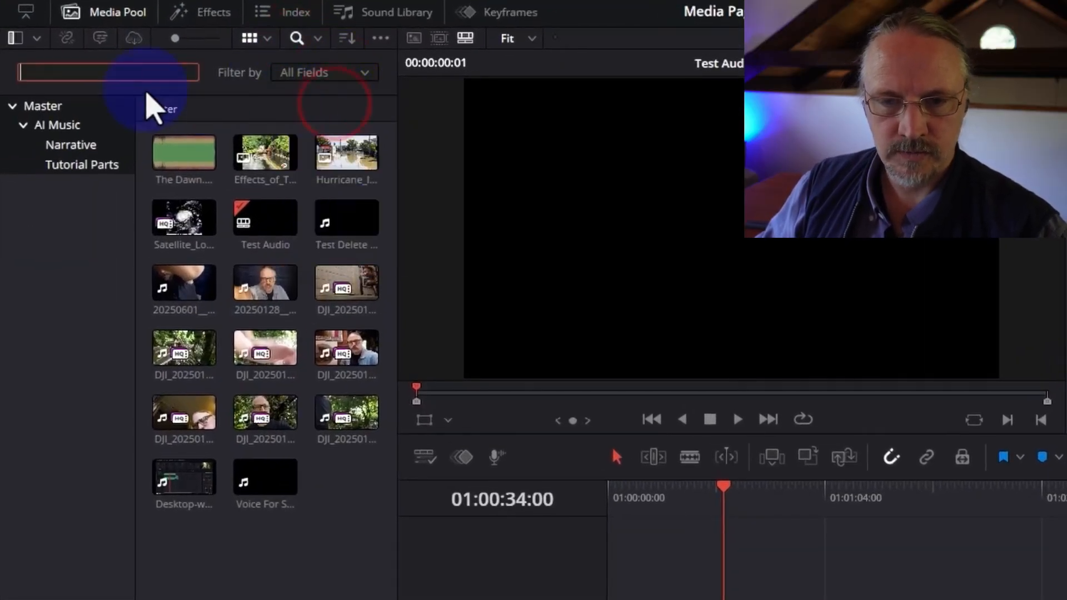
pyautogui.write('studio')
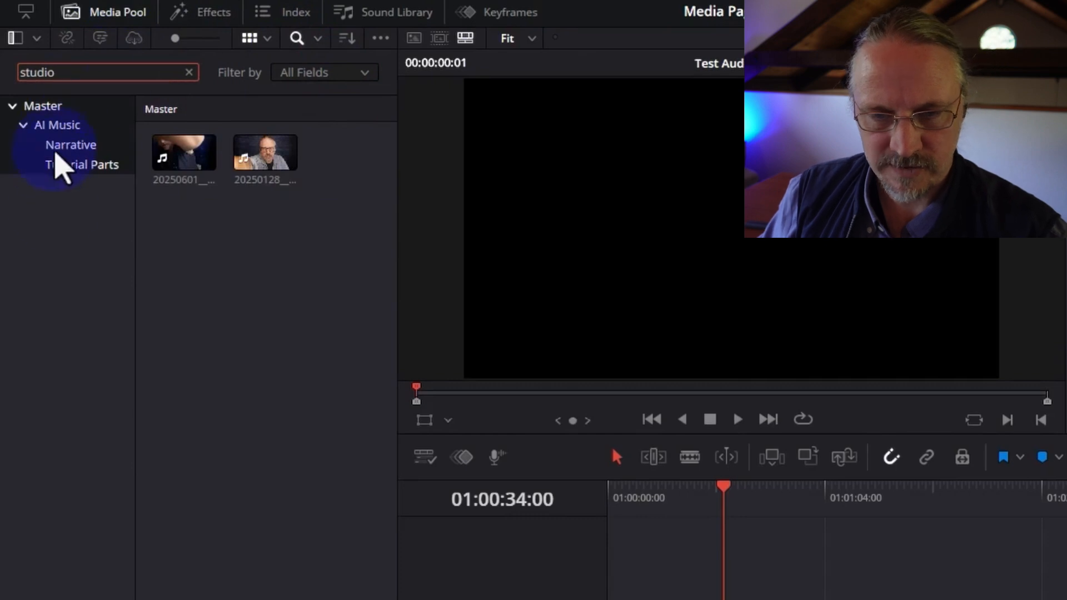
# Compare the studio search results in the Narrative and Tutorial Parts bins, ending with the Master bin and its subbins selected.
pyautogui.click(67, 253)
pyautogui.click(84, 117)
pyautogui.click(81, 144)
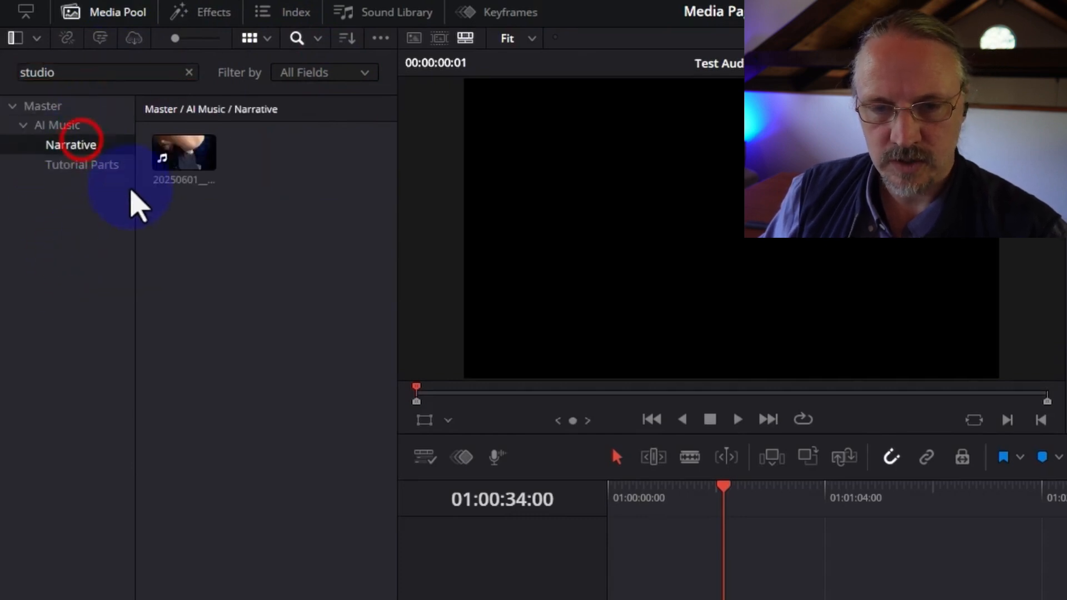
pyautogui.click(94, 164)
pyautogui.click(87, 144)
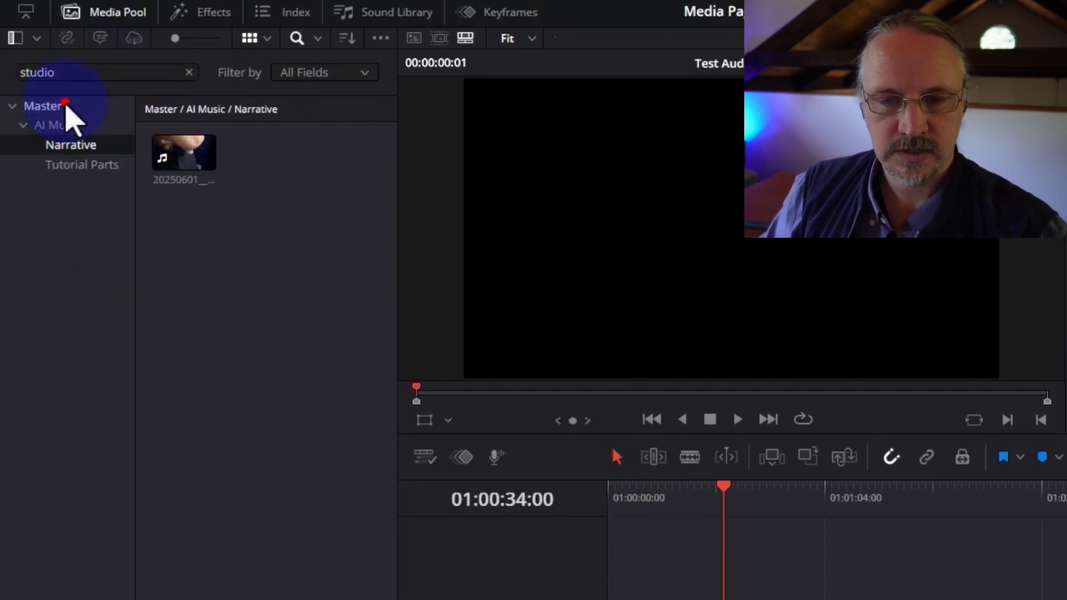
pyautogui.click(63, 106)
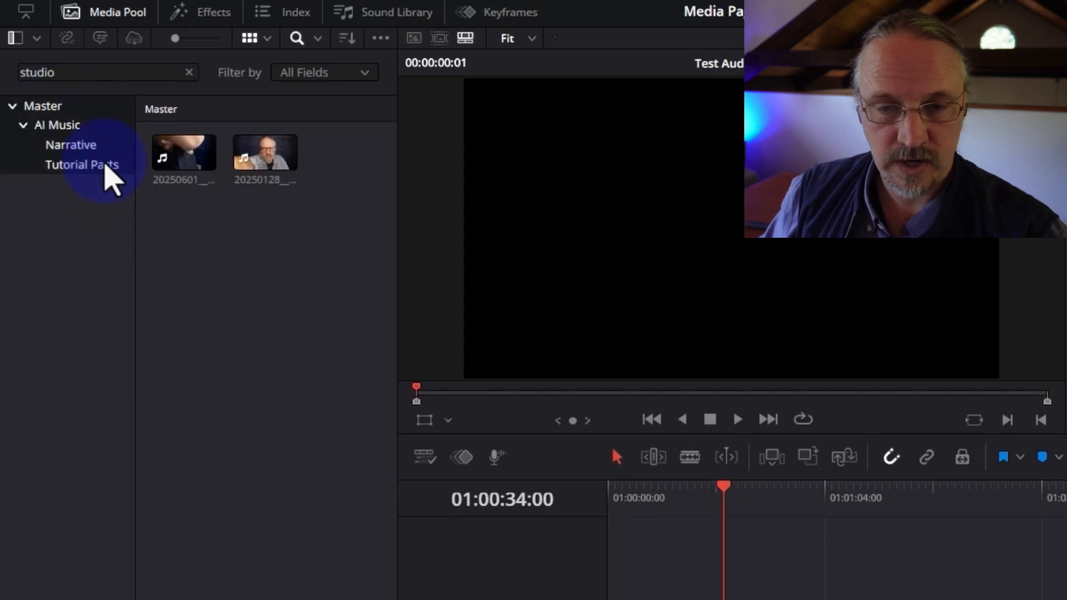
# Clear the studio search term from the Edit page's media pool to search for another keyword.
pyautogui.click(74, 69)
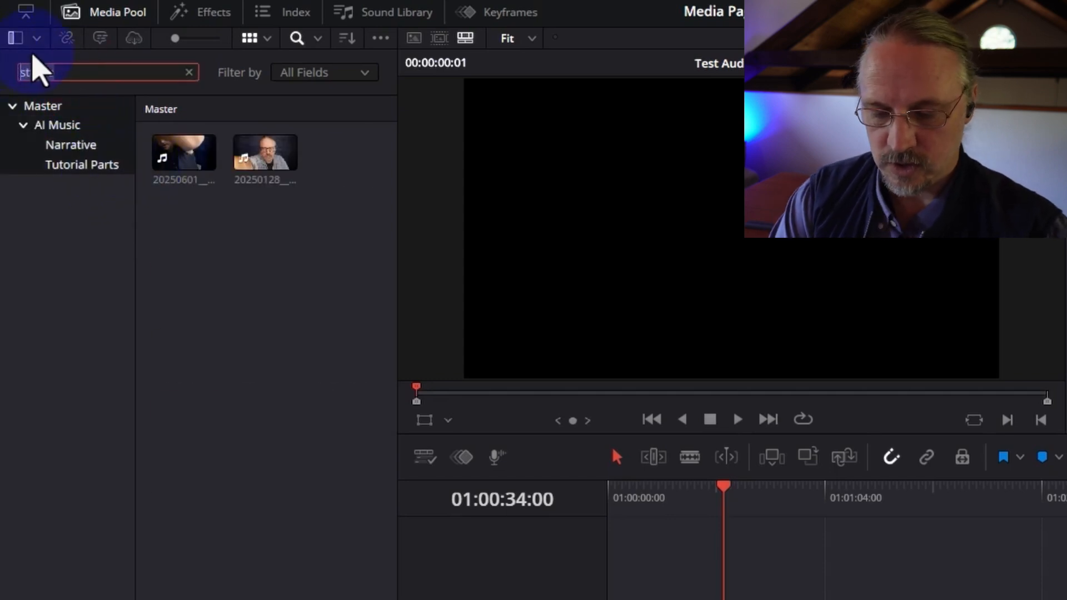
pyautogui.press('BackSpace')
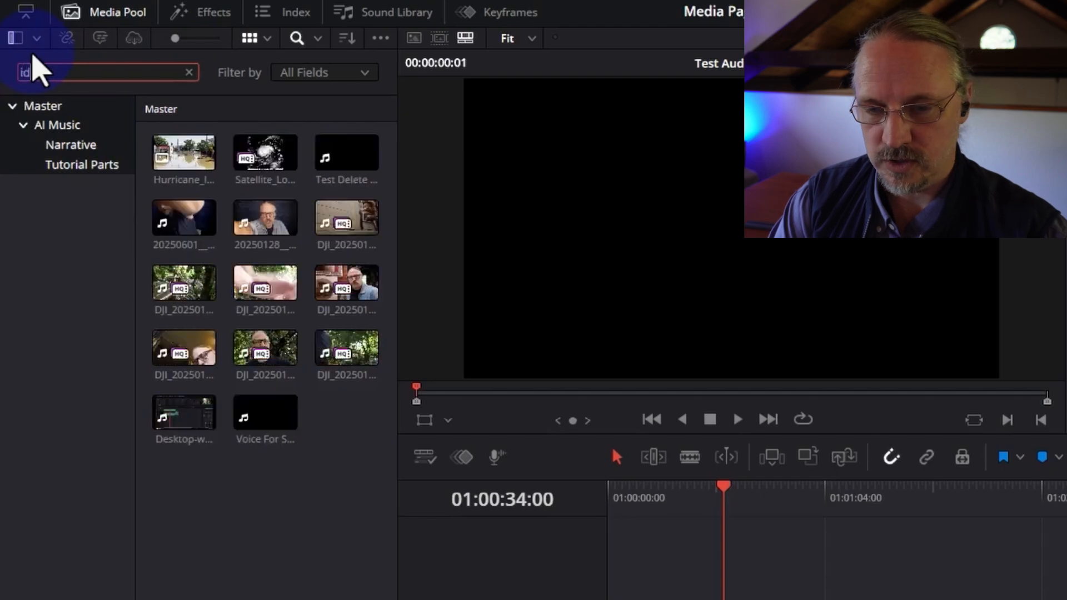